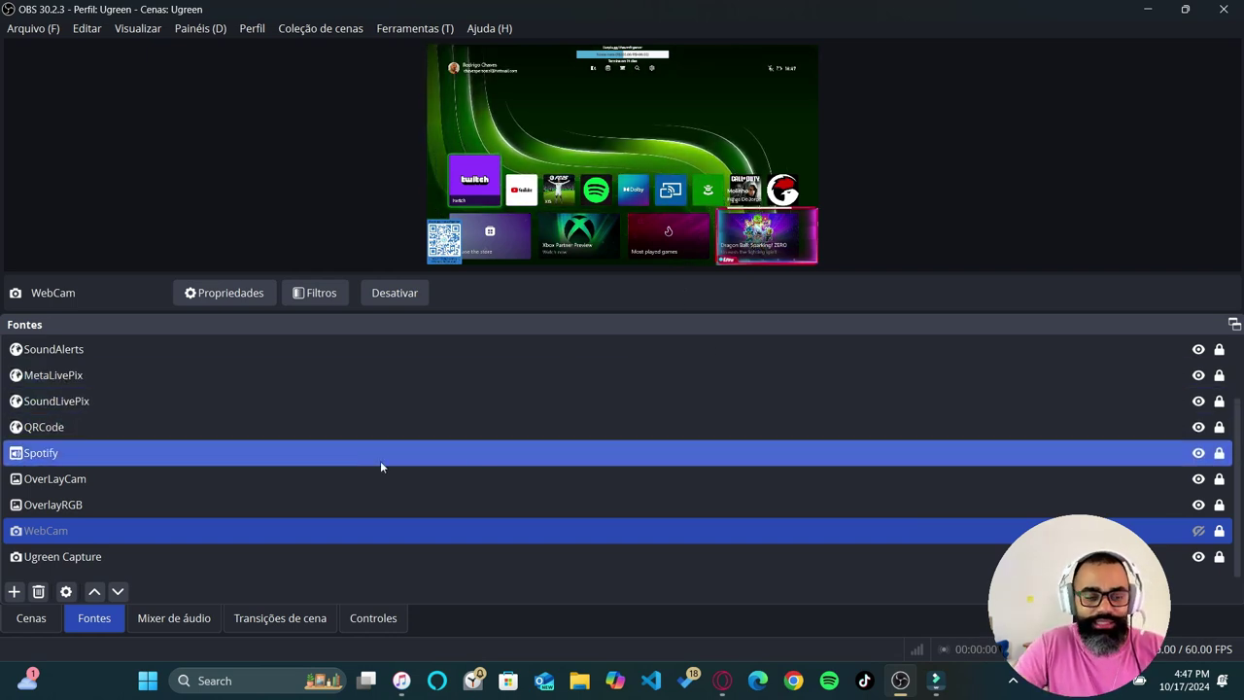
# Mirror the preview full screen on the 1920x1080 main display, DISPLAY1
pyautogui.scroll(1, 485, 456)
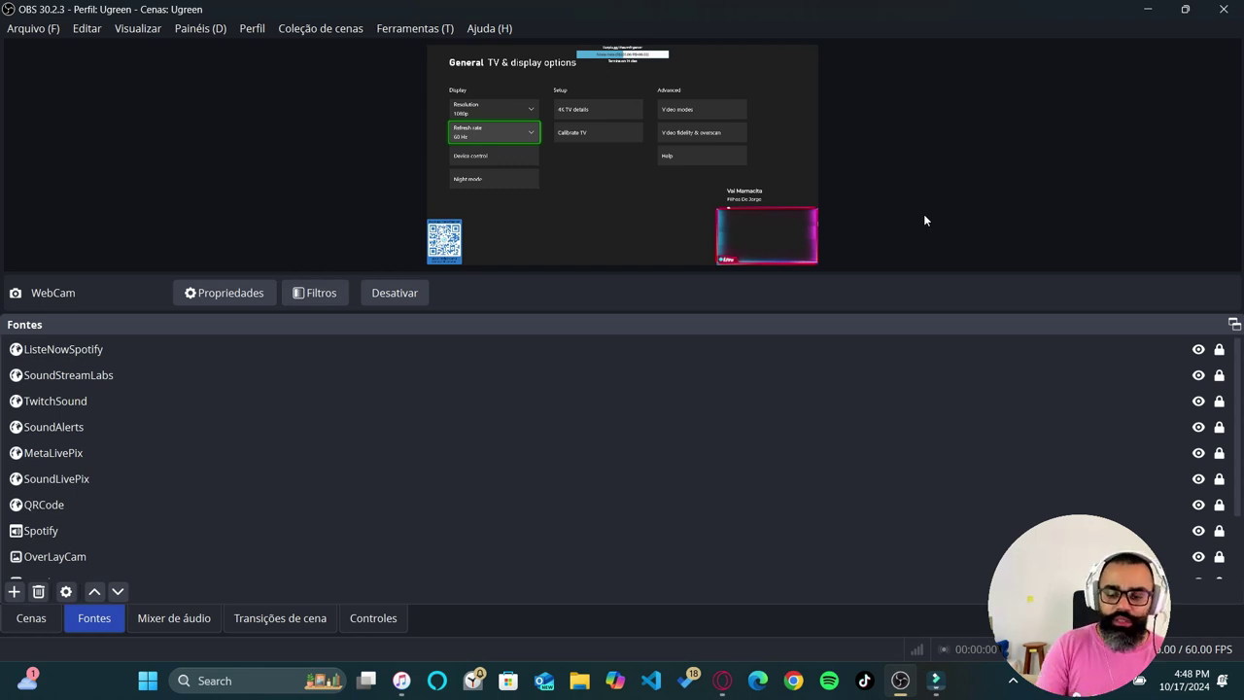
pyautogui.rightClick(635, 182)
pyautogui.click(619, 193)
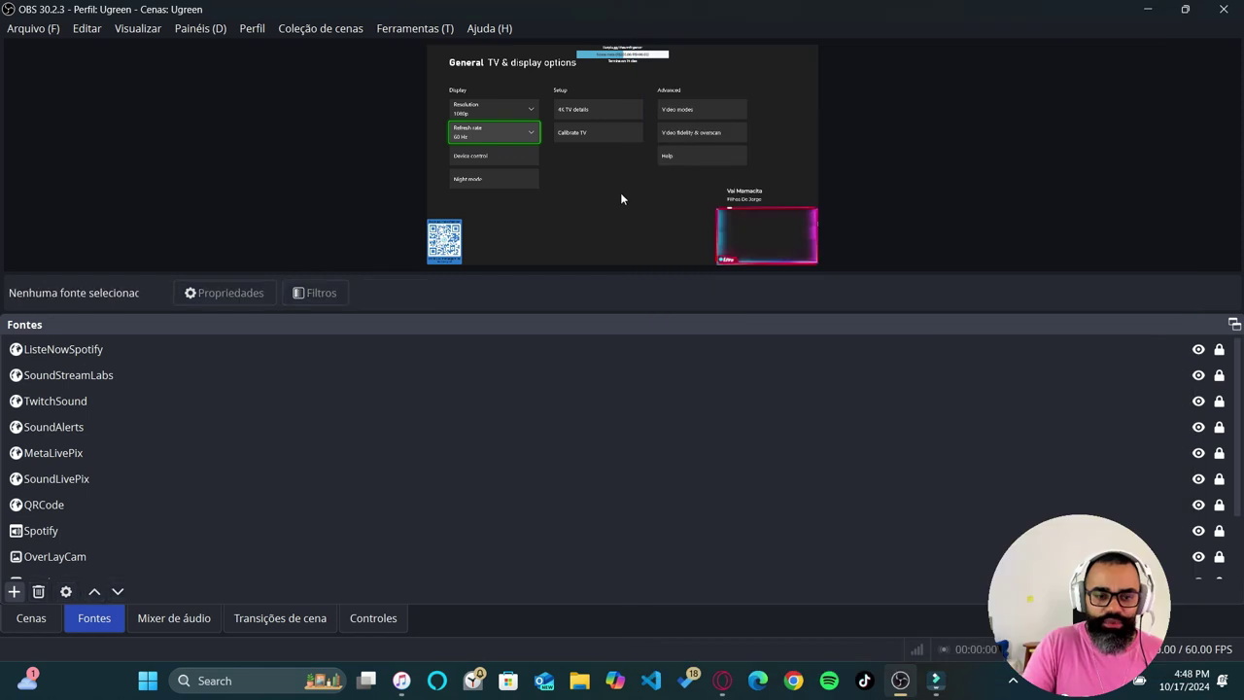
pyautogui.rightClick(623, 194)
pyautogui.moveTo(825, 274)
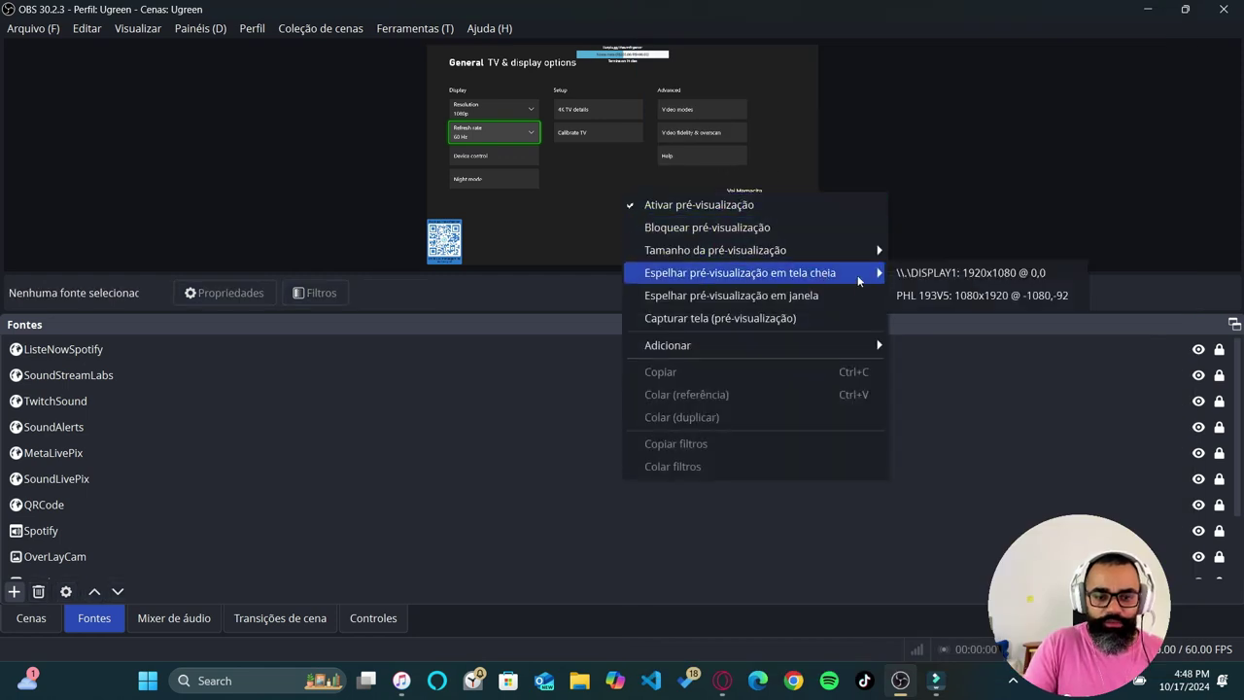
pyautogui.click(916, 275)
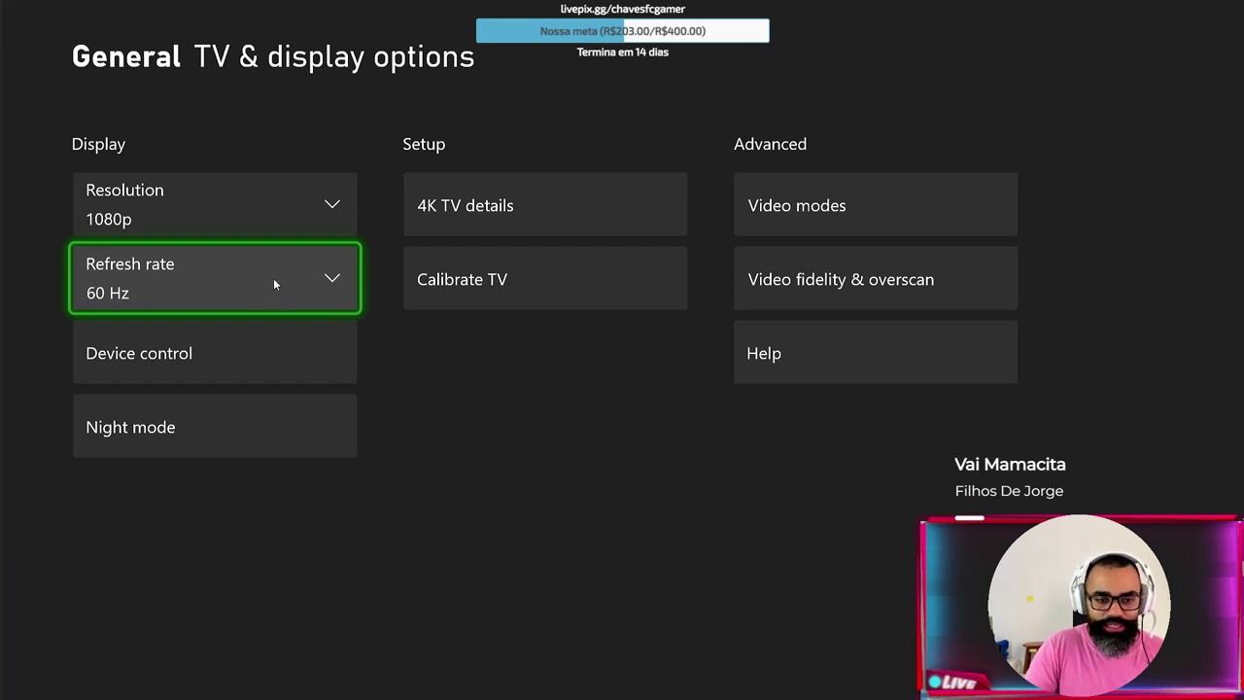
# Examine the console's TV & display options, including resolution, refresh rate and the Video fidelity & overscan page
pyautogui.press('Right')
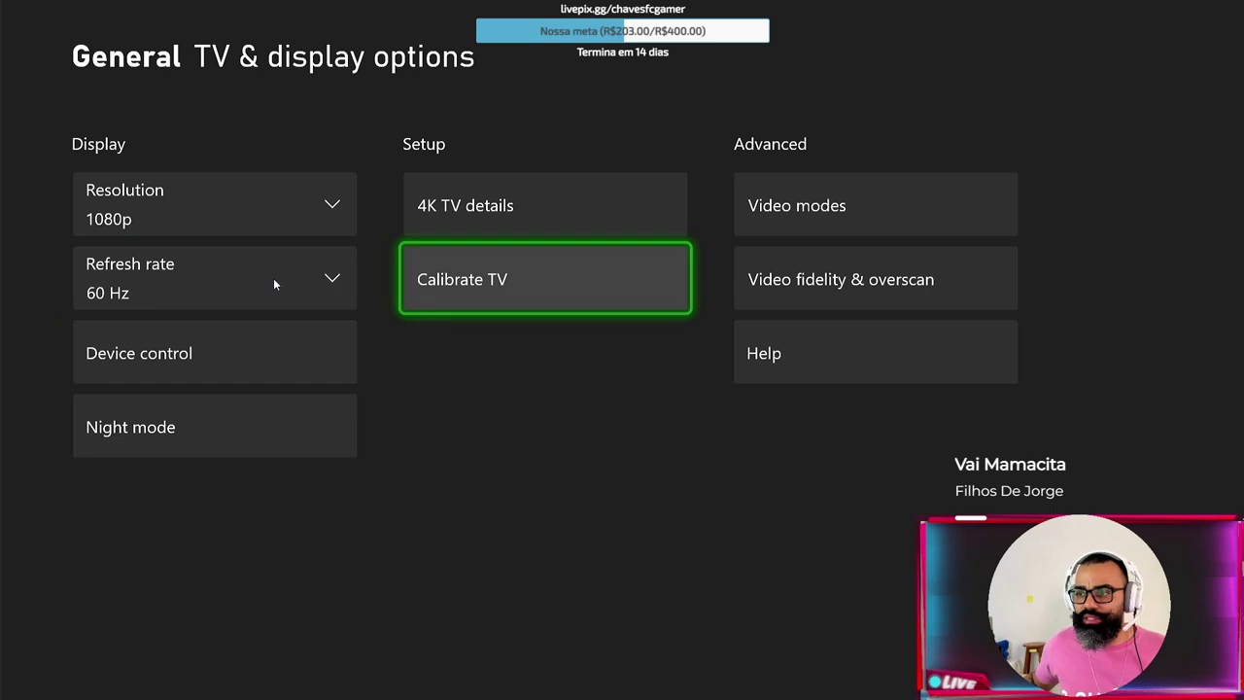
pyautogui.press('Right')
pyautogui.press('Up')
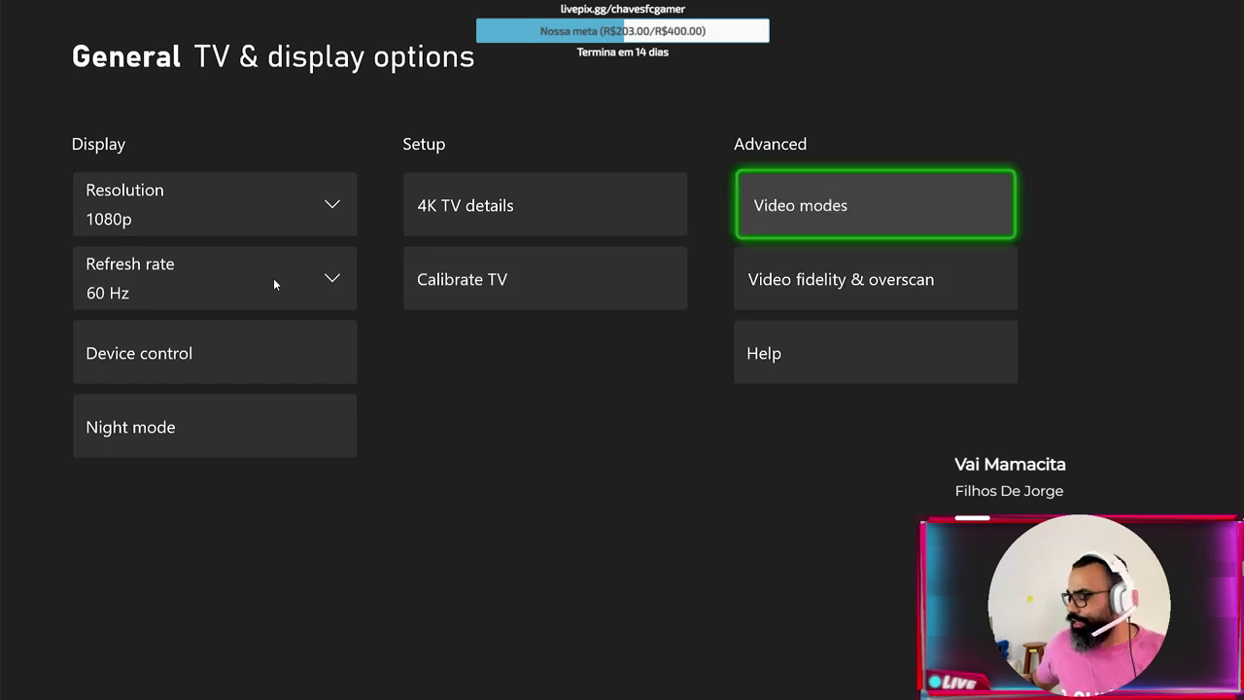
pyautogui.press('Return')
pyautogui.press('Escape')
pyautogui.press('Right')
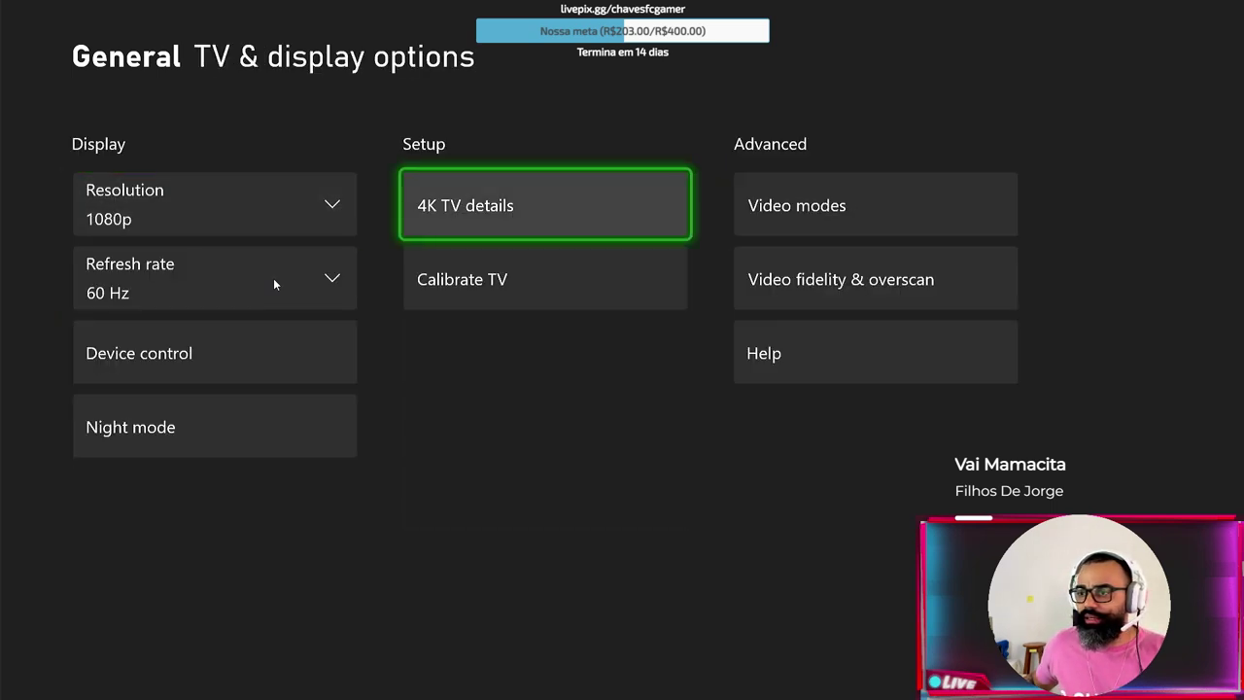
pyautogui.press('Down')
pyautogui.press('Right')
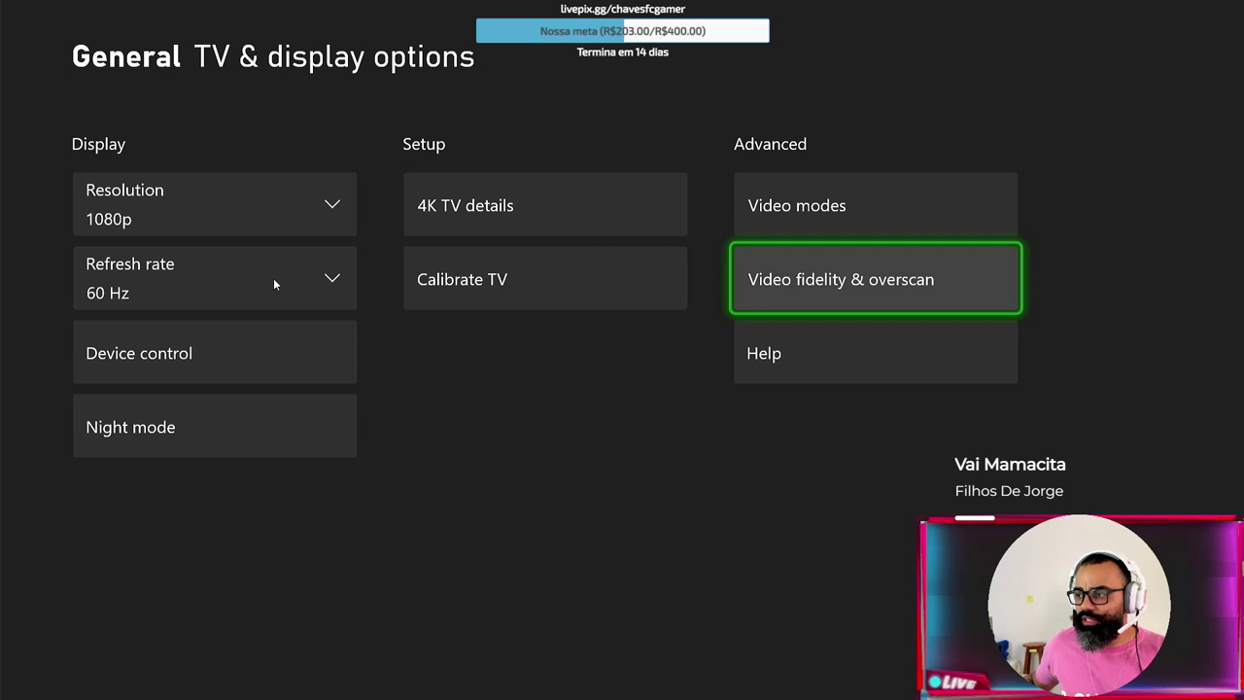
pyautogui.press('Return')
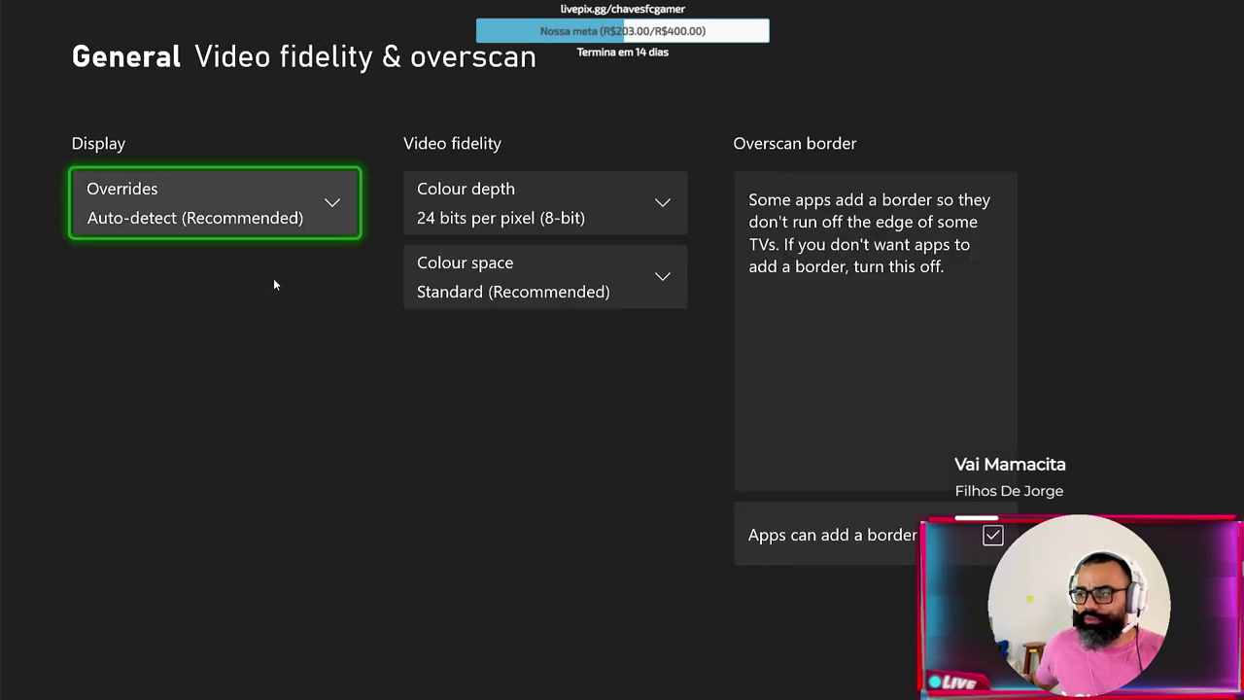
pyautogui.press('Escape')
pyautogui.press('Down')
pyautogui.press('Down')
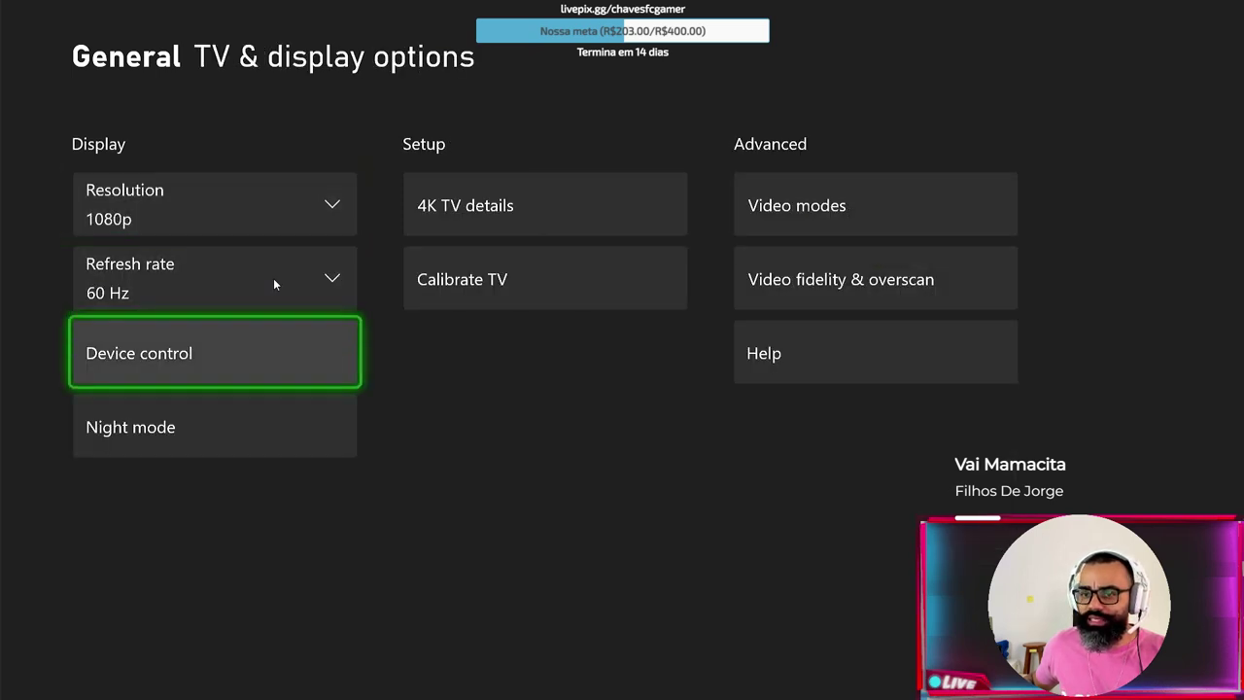
pyautogui.press('Up')
pyautogui.press('Up')
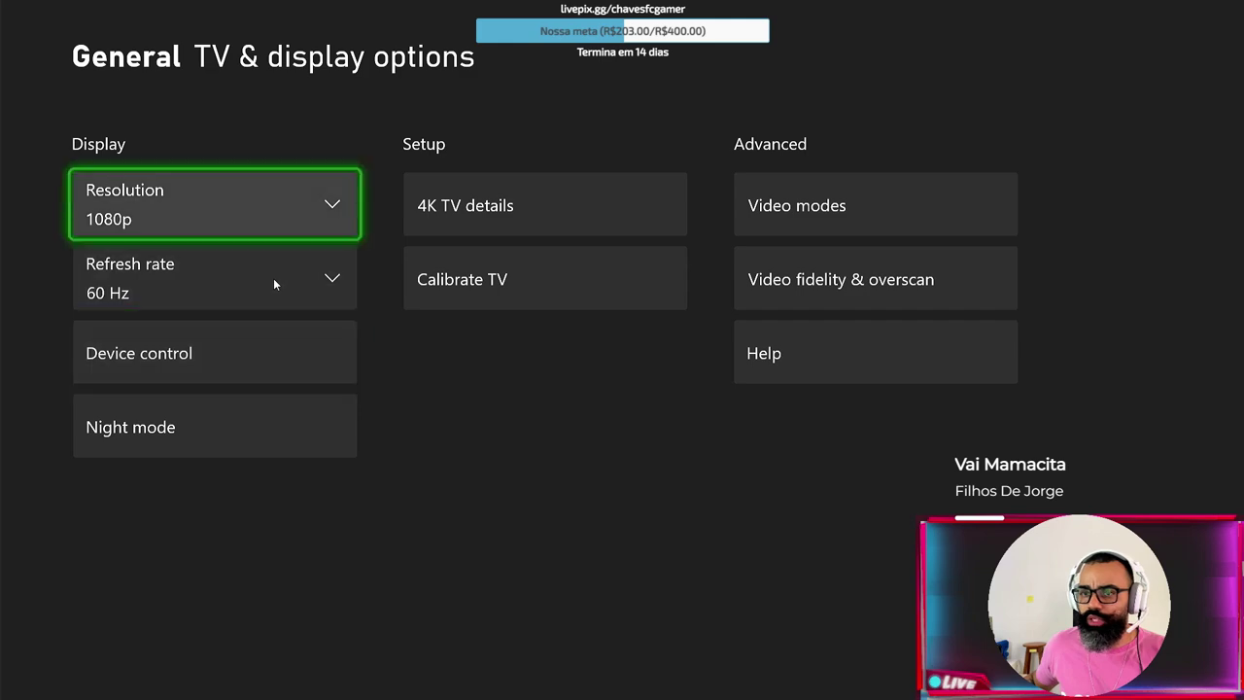
# Leave the console settings for its home screen and close the full-screen preview
pyautogui.press('Escape')
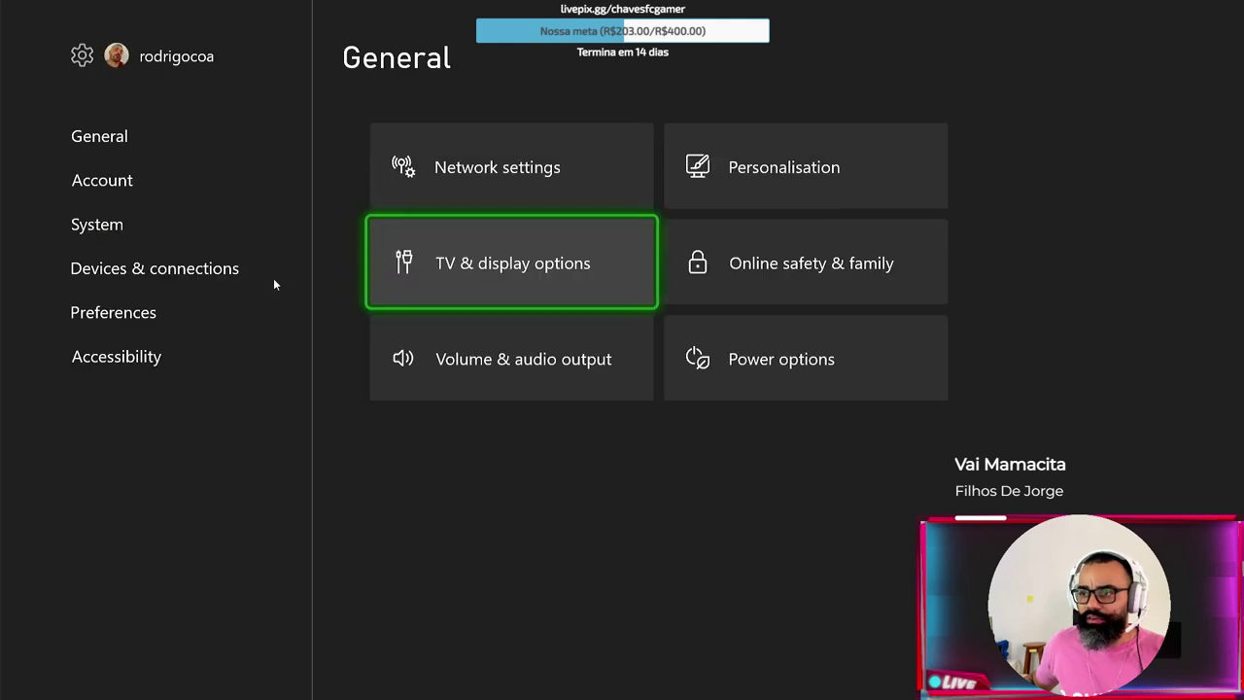
pyautogui.press('Escape')
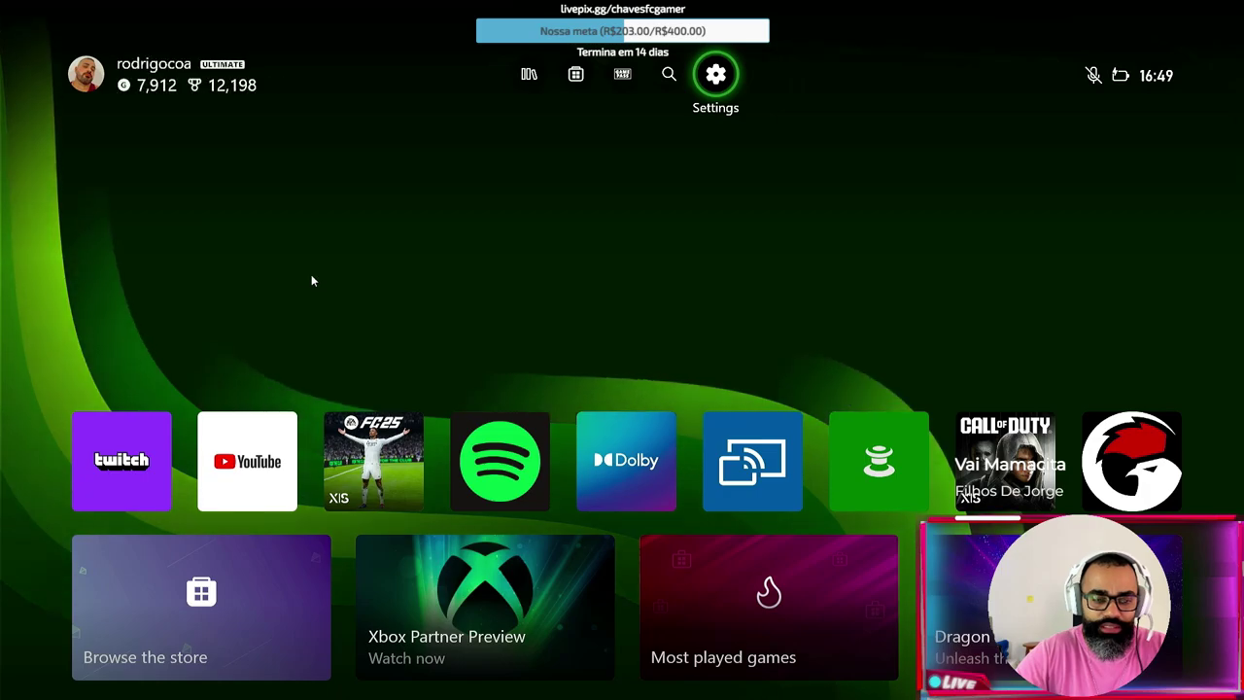
pyautogui.press('Escape')
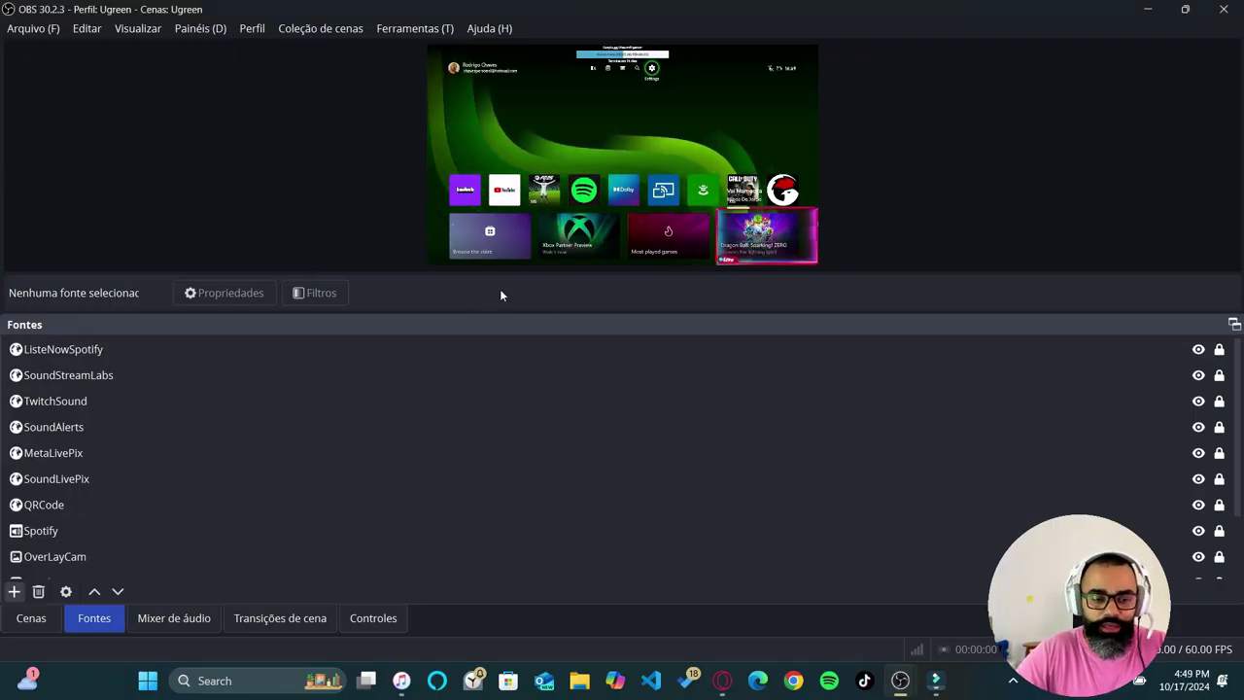
pyautogui.click(346, 427)
pyautogui.click(305, 482)
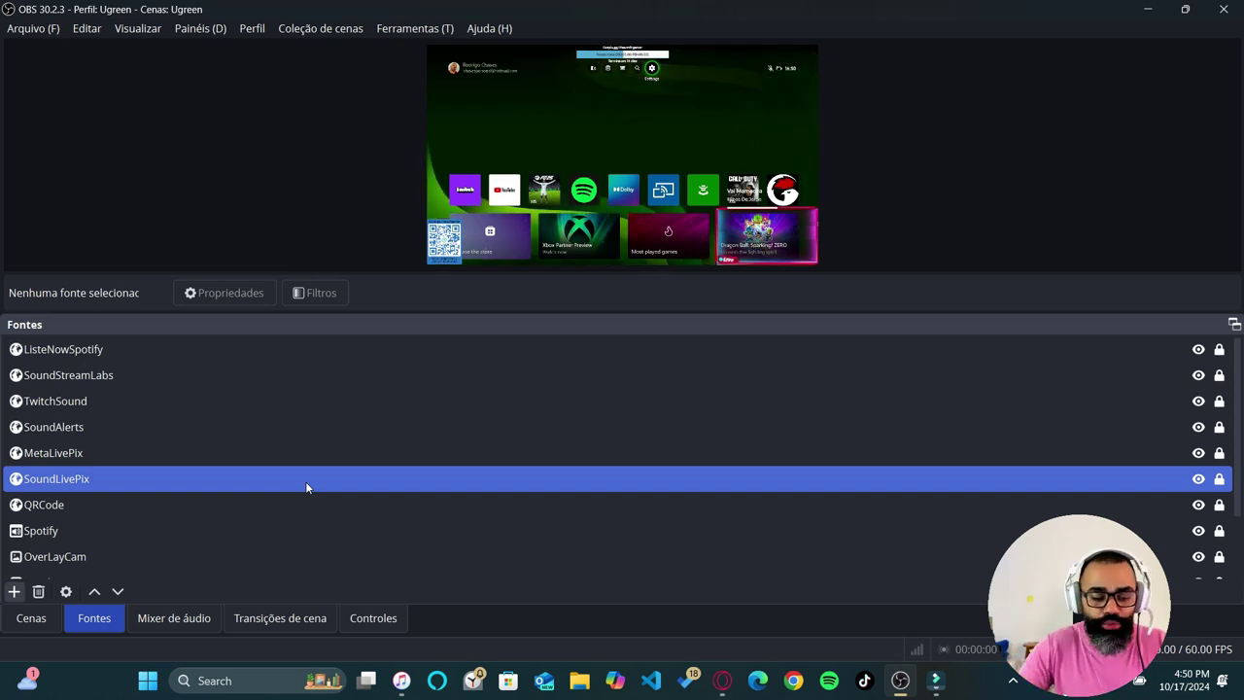
pyautogui.click(136, 555)
pyautogui.keyDown('ctrl'); pyautogui.click(92, 546); pyautogui.keyUp('ctrl')
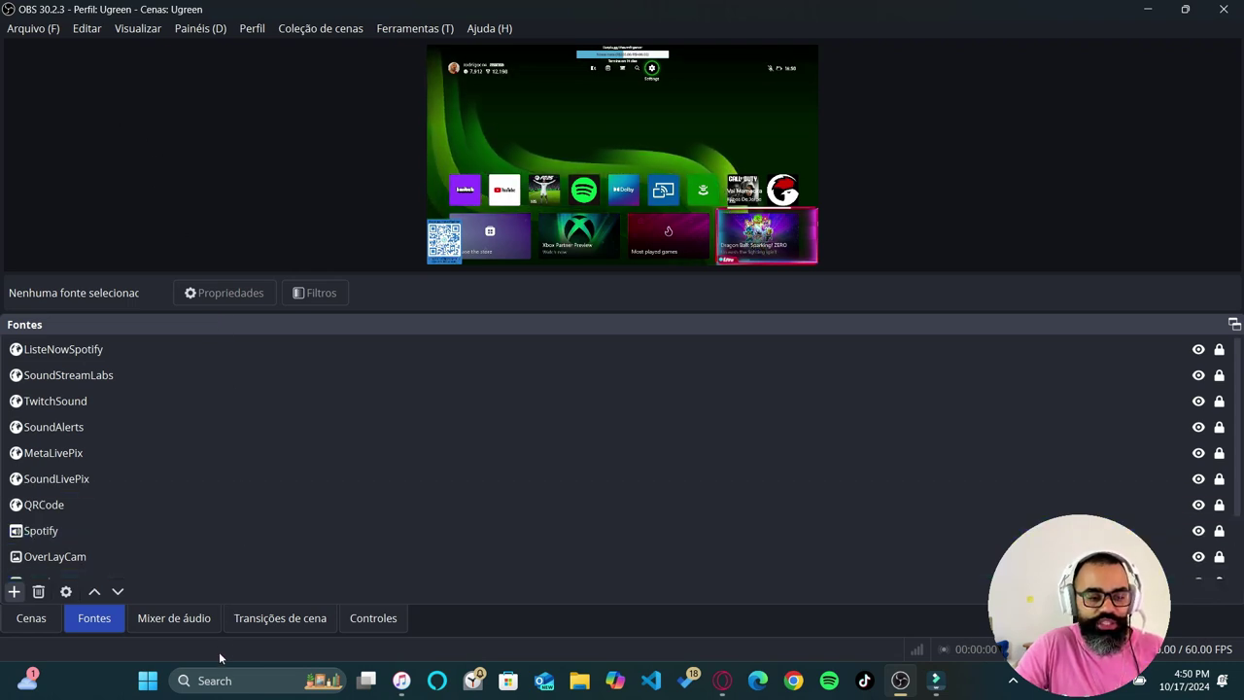
# Check the Game Mode switch in the Windows gaming settings and close the settings window
pyautogui.click(219, 683)
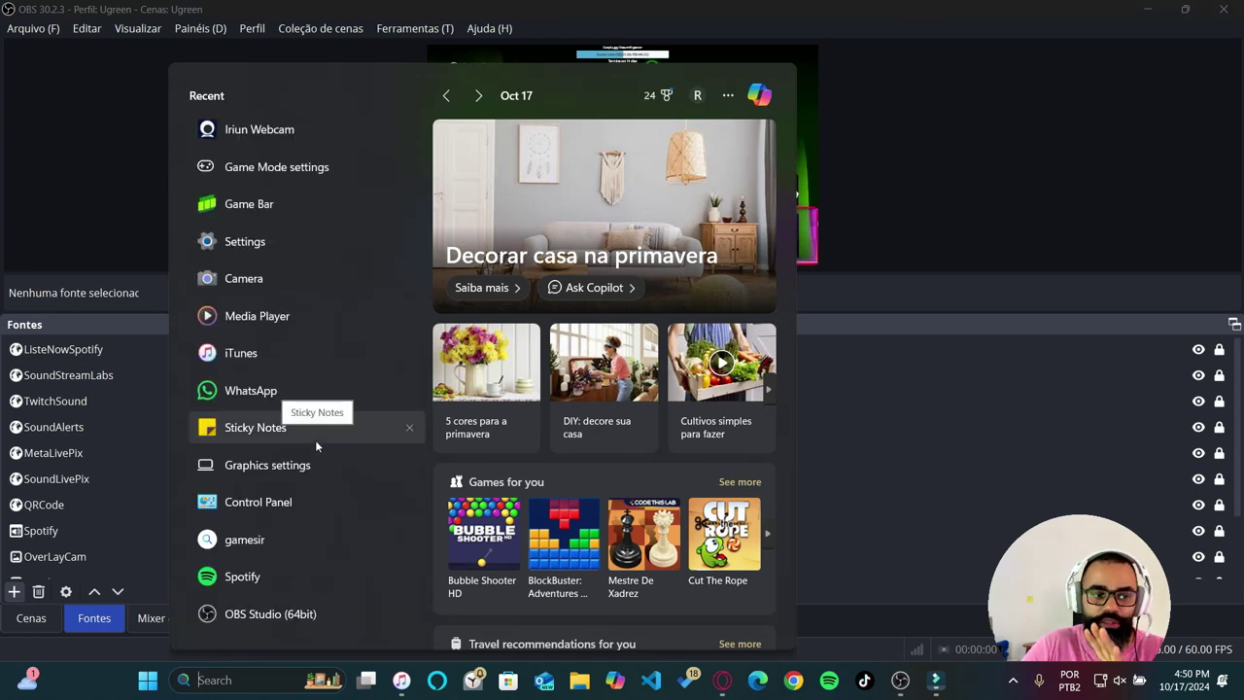
pyautogui.click(310, 167)
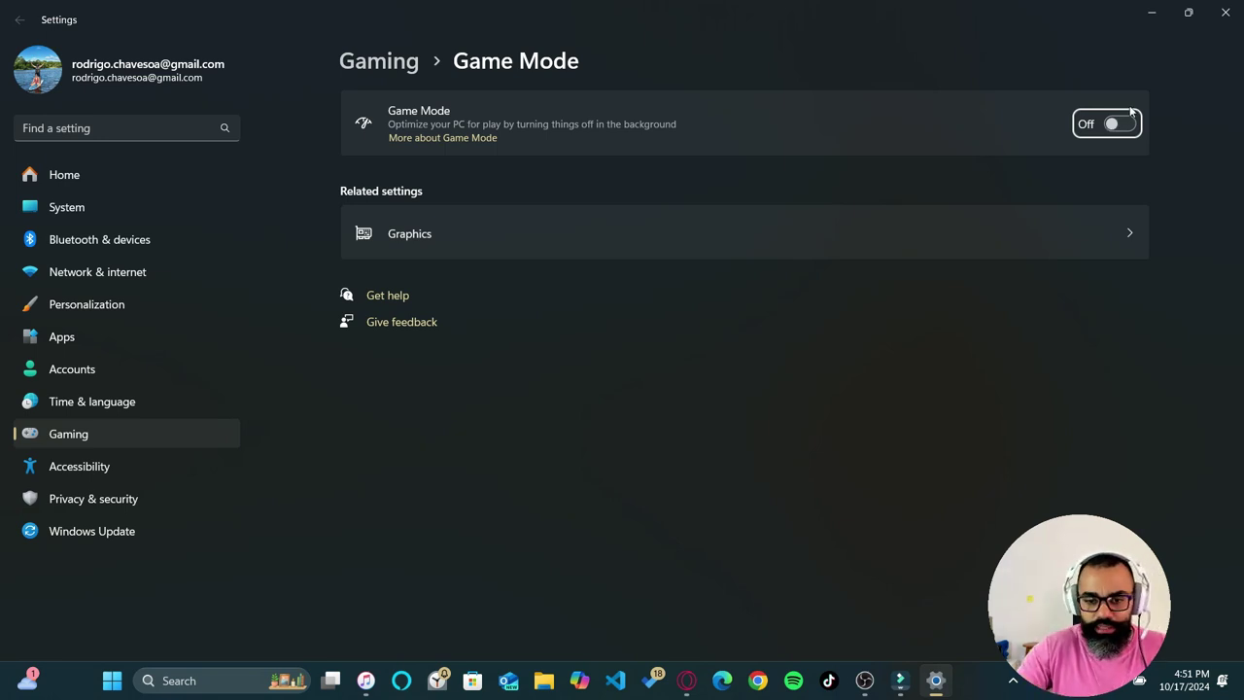
pyautogui.click(1223, 19)
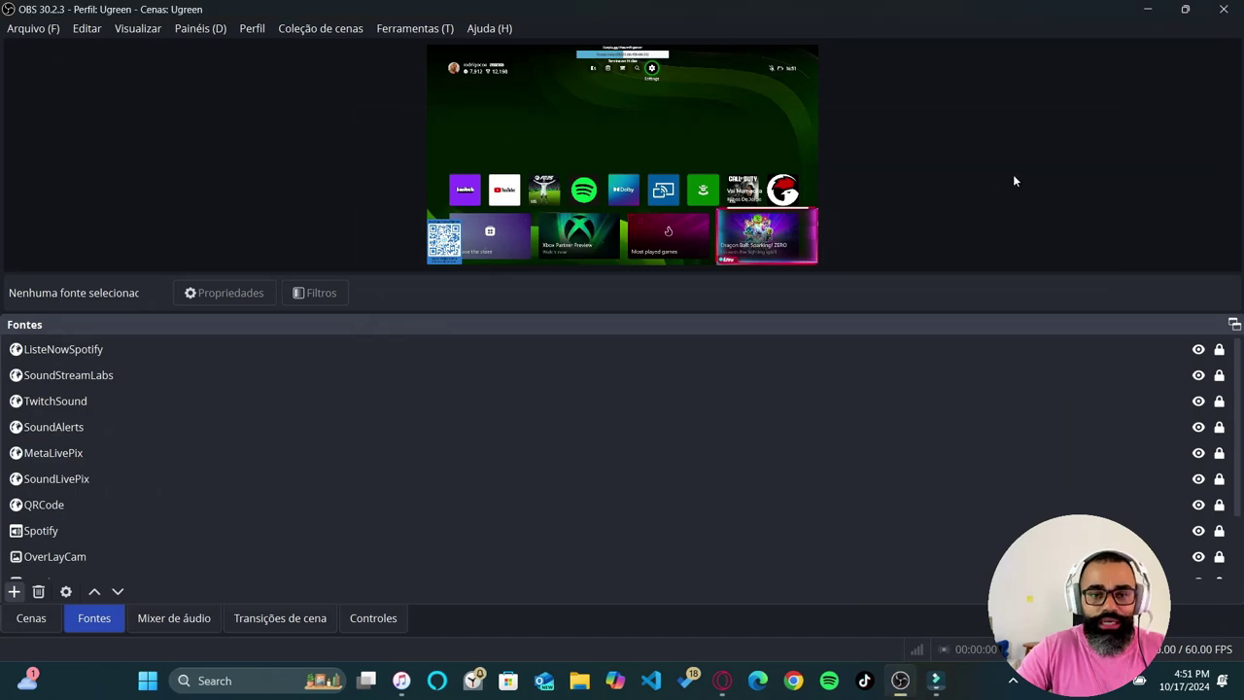
# Find the Run as administrator option of the OBS Studio desktop shortcut without launching it, and switch back to OBS
pyautogui.click(1151, 12)
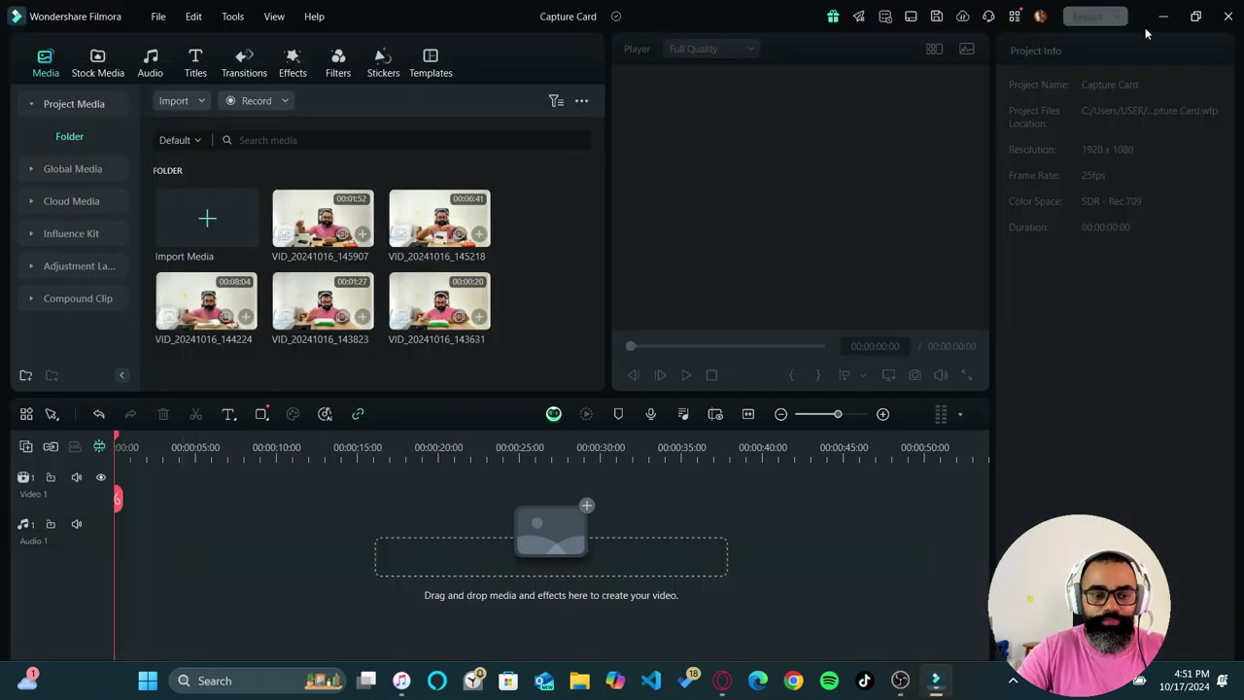
pyautogui.click(1164, 17)
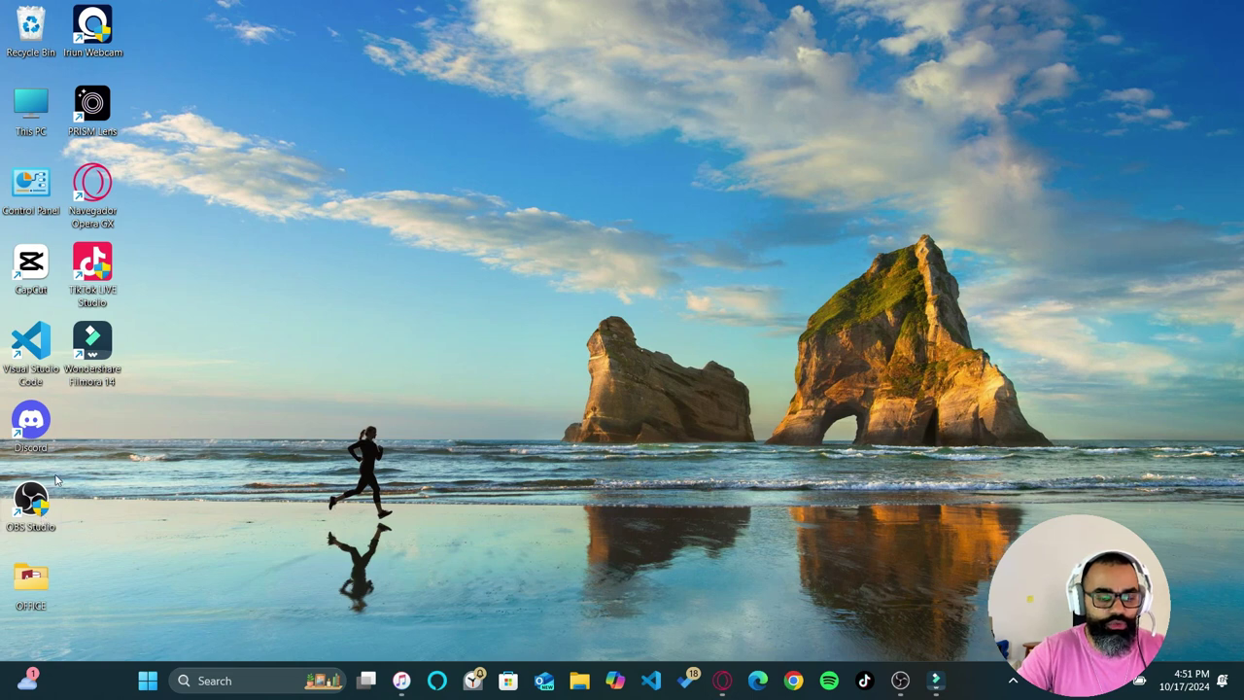
pyautogui.rightClick(39, 510)
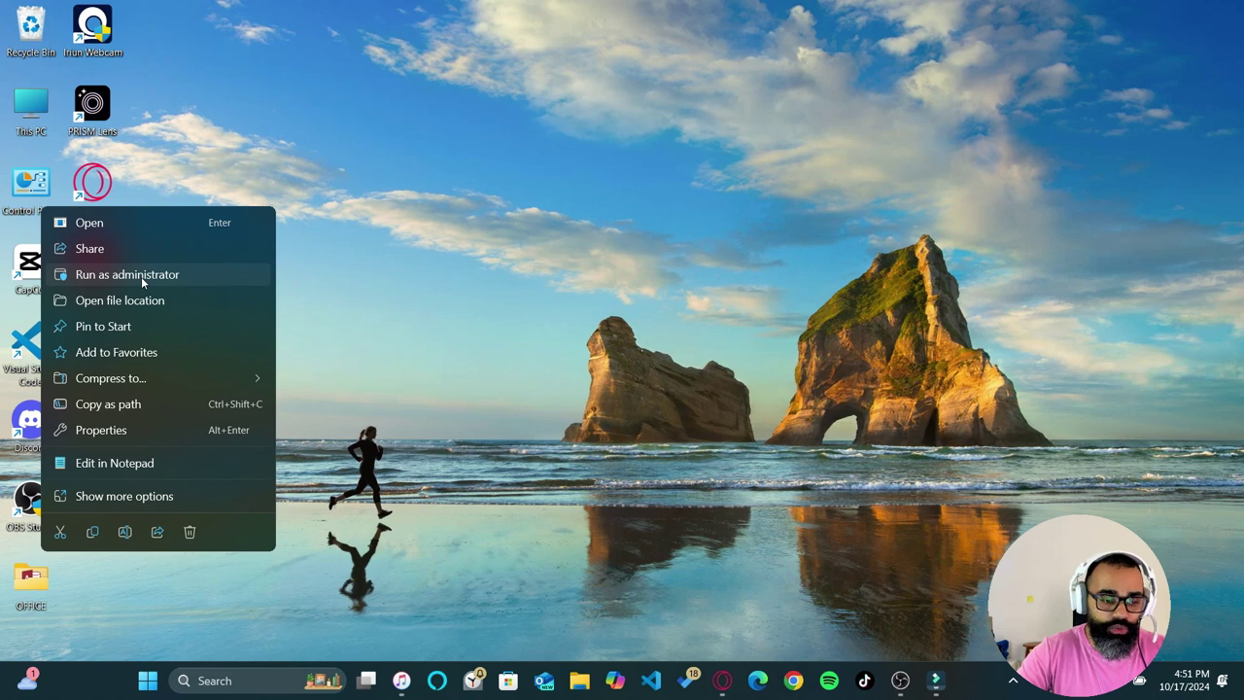
pyautogui.click(439, 225)
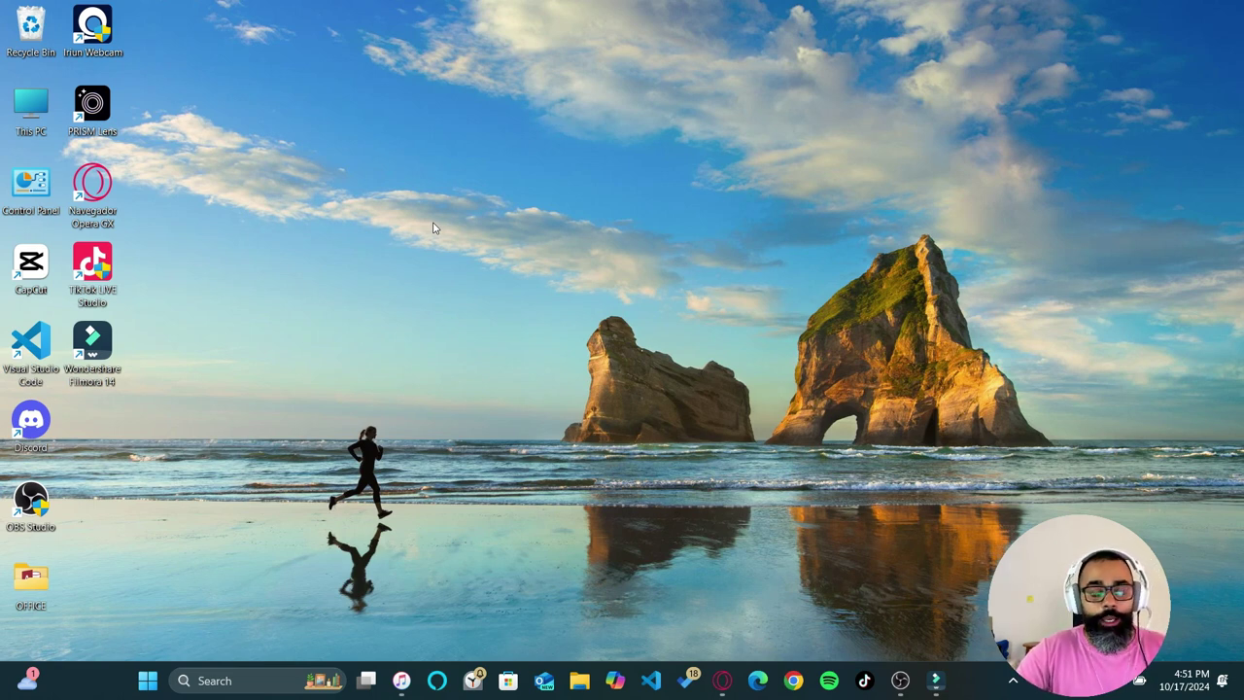
pyautogui.moveTo(899, 680)
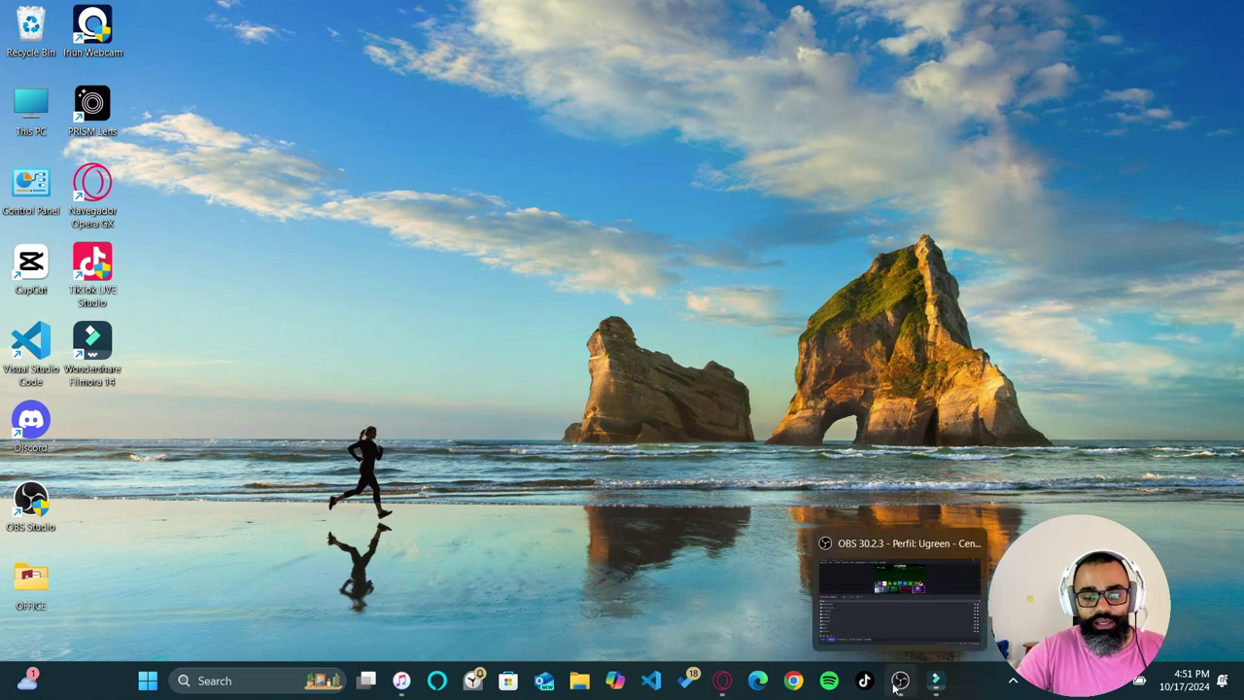
pyautogui.click(864, 609)
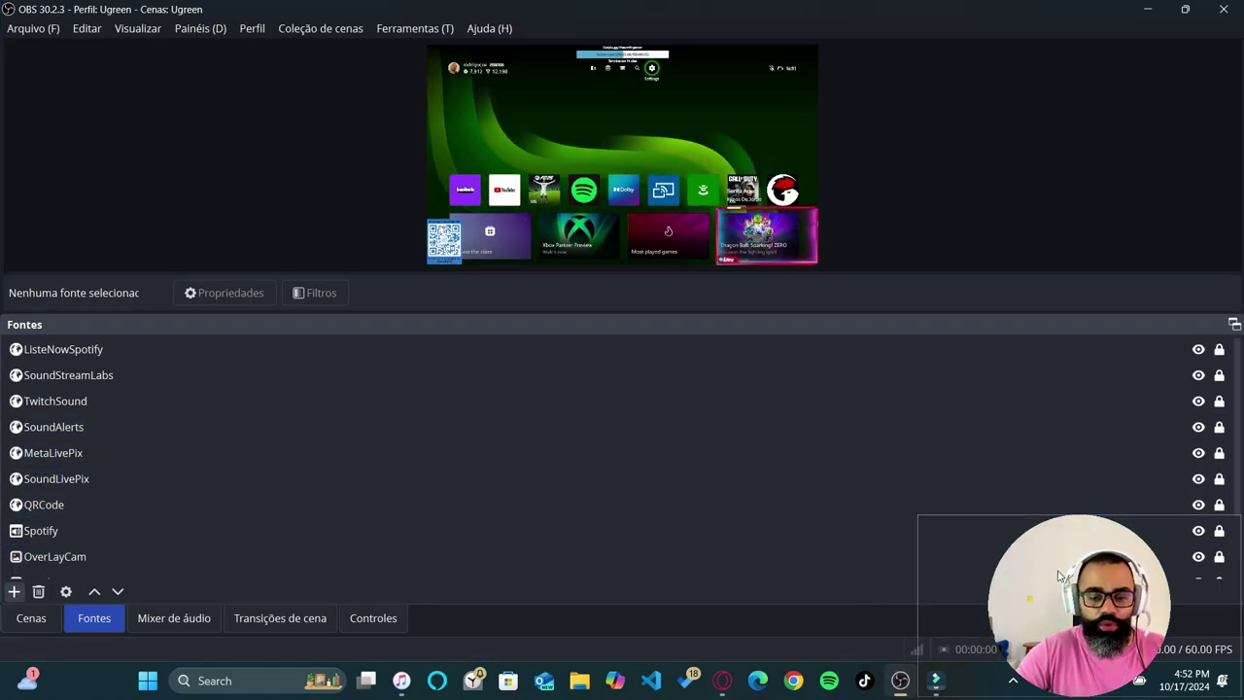
# Move the floating webcam overlay up beside the preview so it no longer covers the source list
pyautogui.moveTo(1058, 575); pyautogui.dragTo(1063, 264)
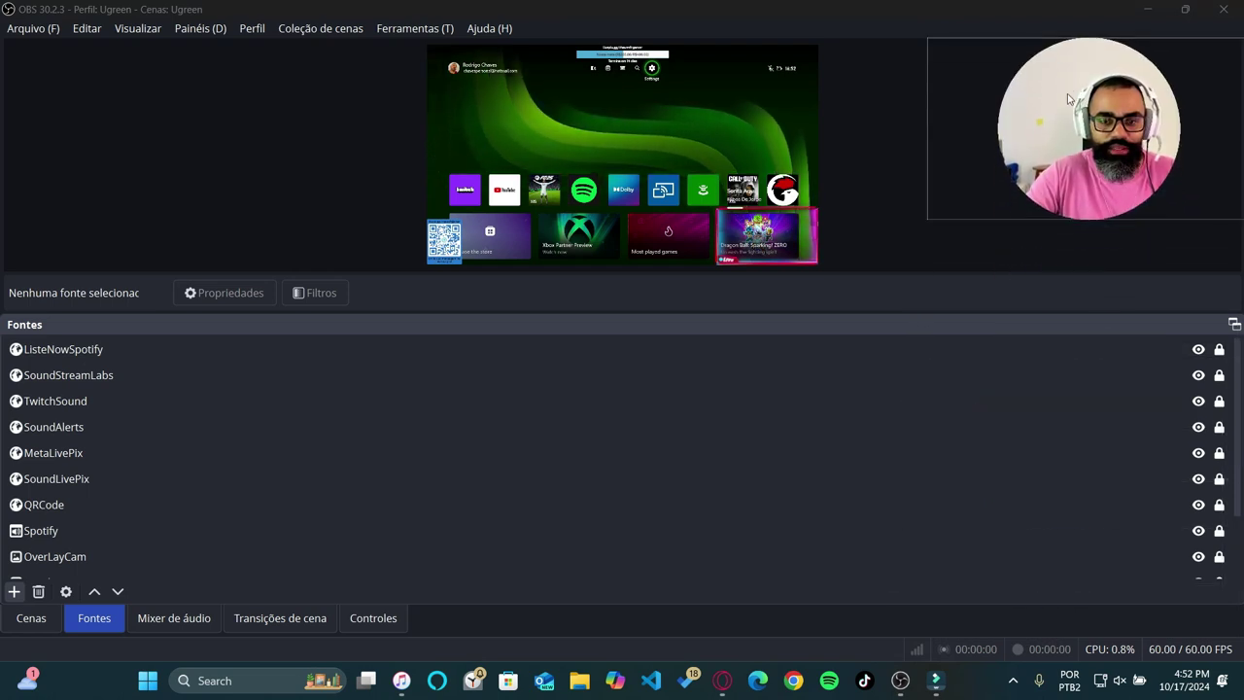
pyautogui.click(986, 428)
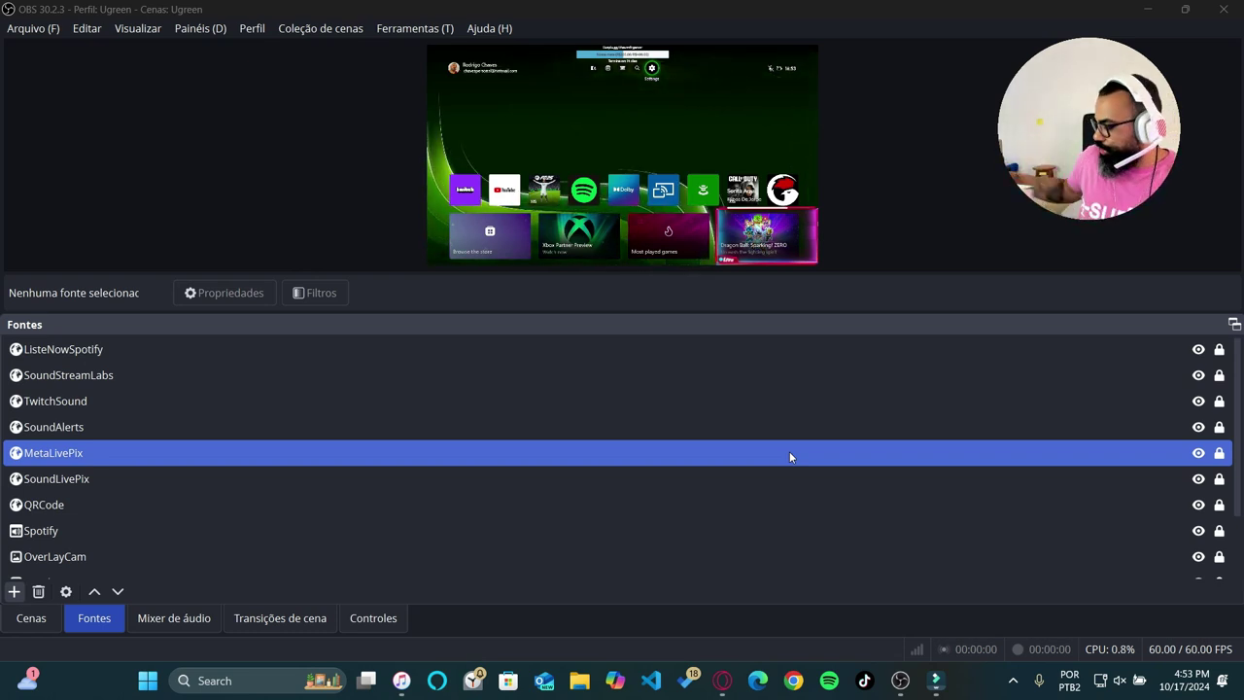
pyautogui.click(807, 531)
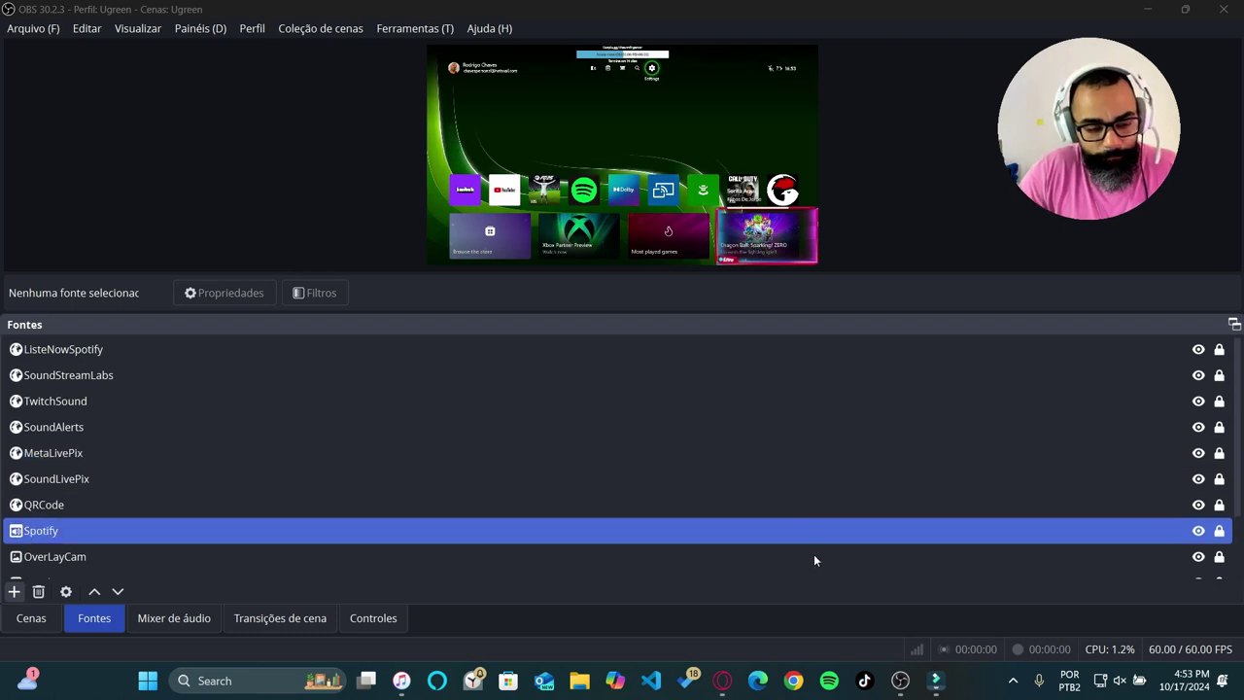
pyautogui.click(686, 504)
pyautogui.click(317, 375)
pyautogui.click(296, 453)
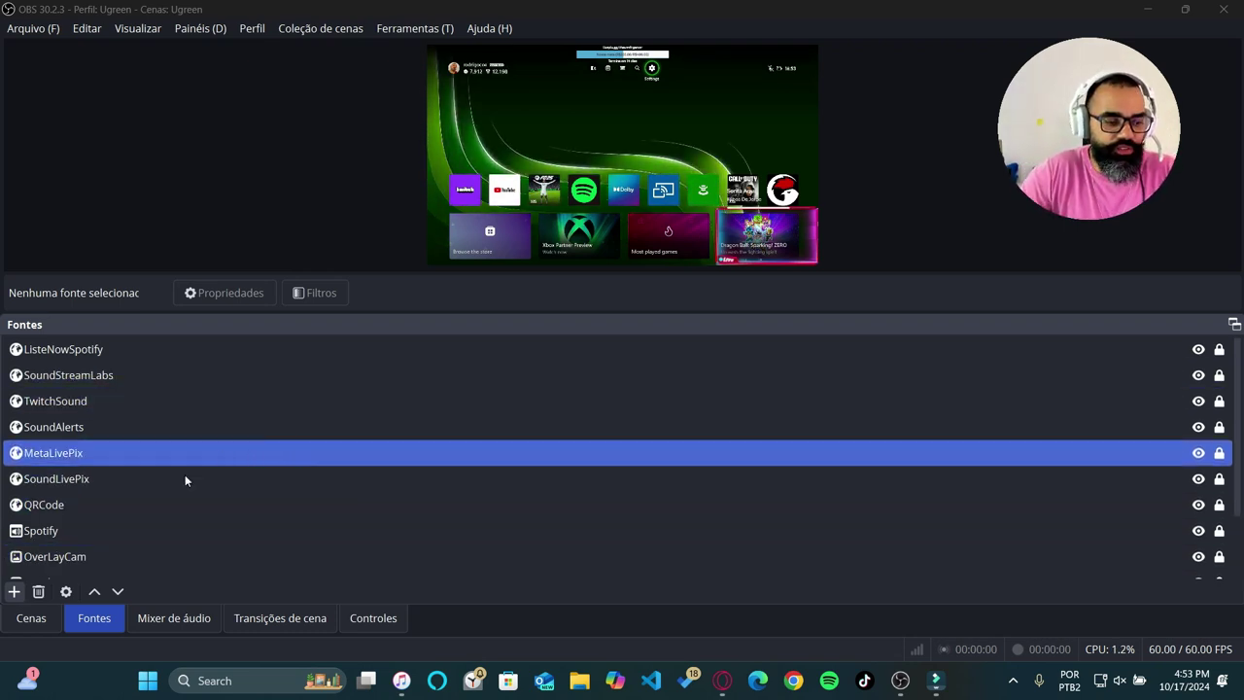
pyautogui.click(207, 527)
pyautogui.click(146, 556)
pyautogui.click(59, 580)
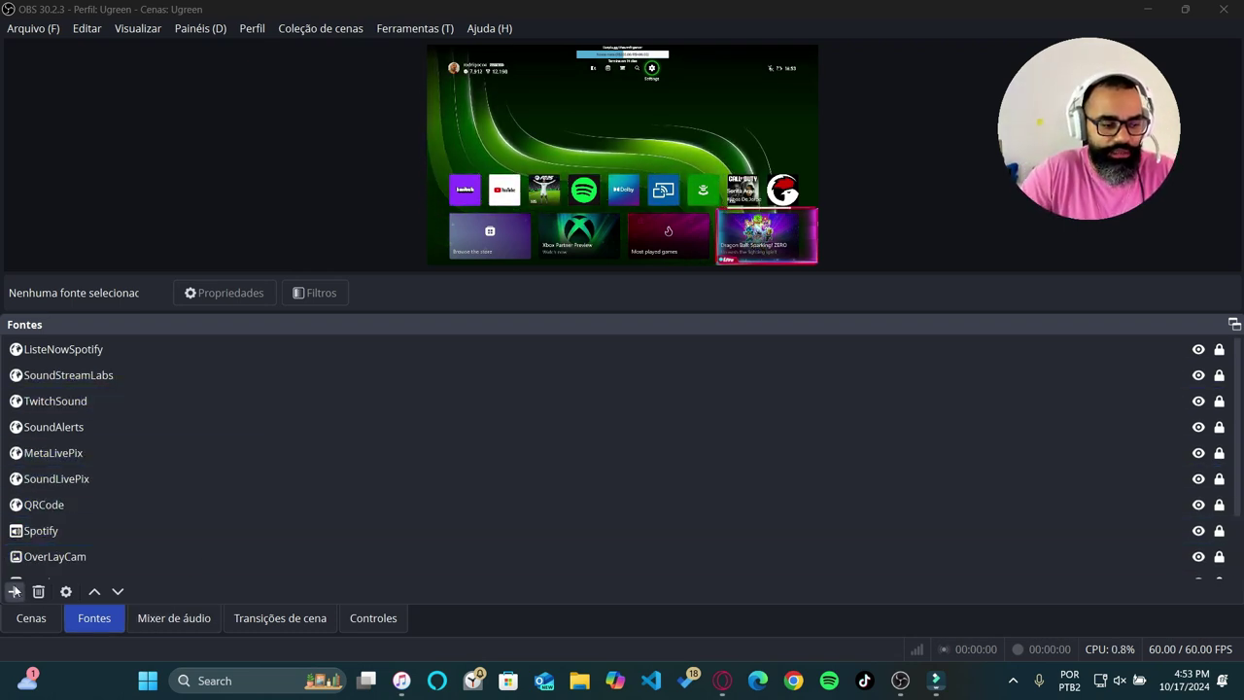
# Look up the Dispositivo de captura de vídeo type among the sources that can be added, without adding one
pyautogui.click(14, 591)
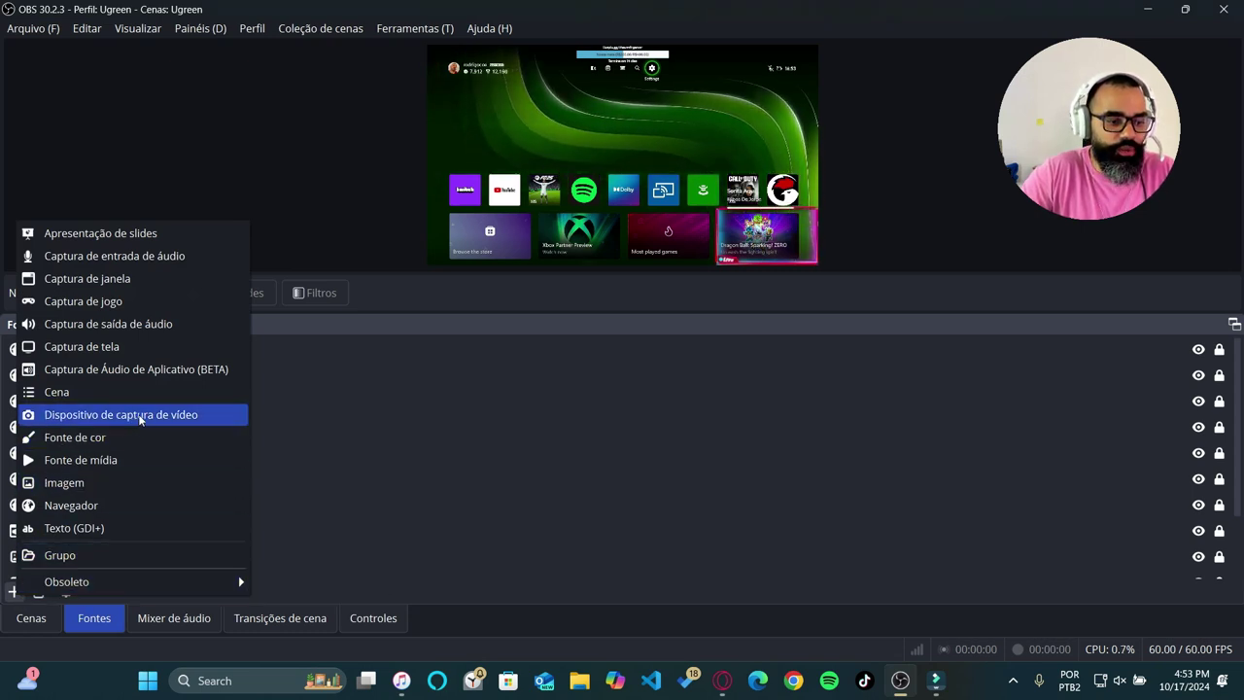
pyautogui.click(297, 403)
# Review the Ugreen Capture source's device, resolution, FPS, video format choices and audio output mode, and close its properties without changing anything
pyautogui.scroll(-1, 147, 483)
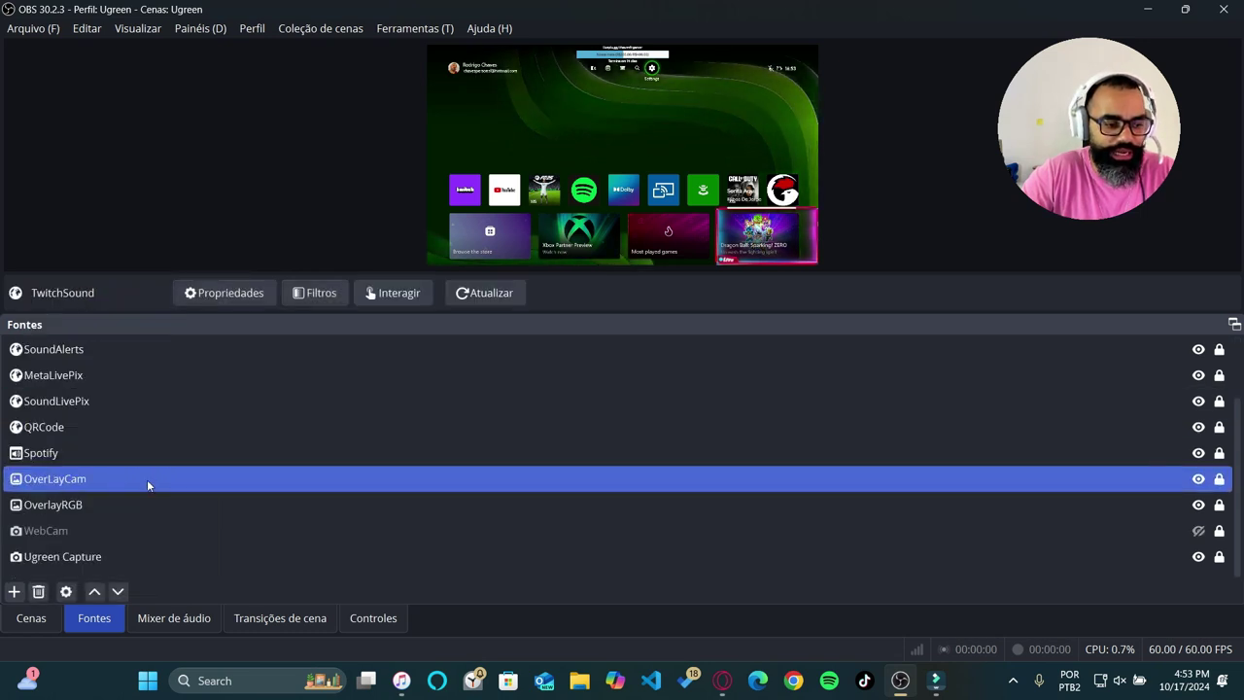
pyautogui.doubleClick(119, 555)
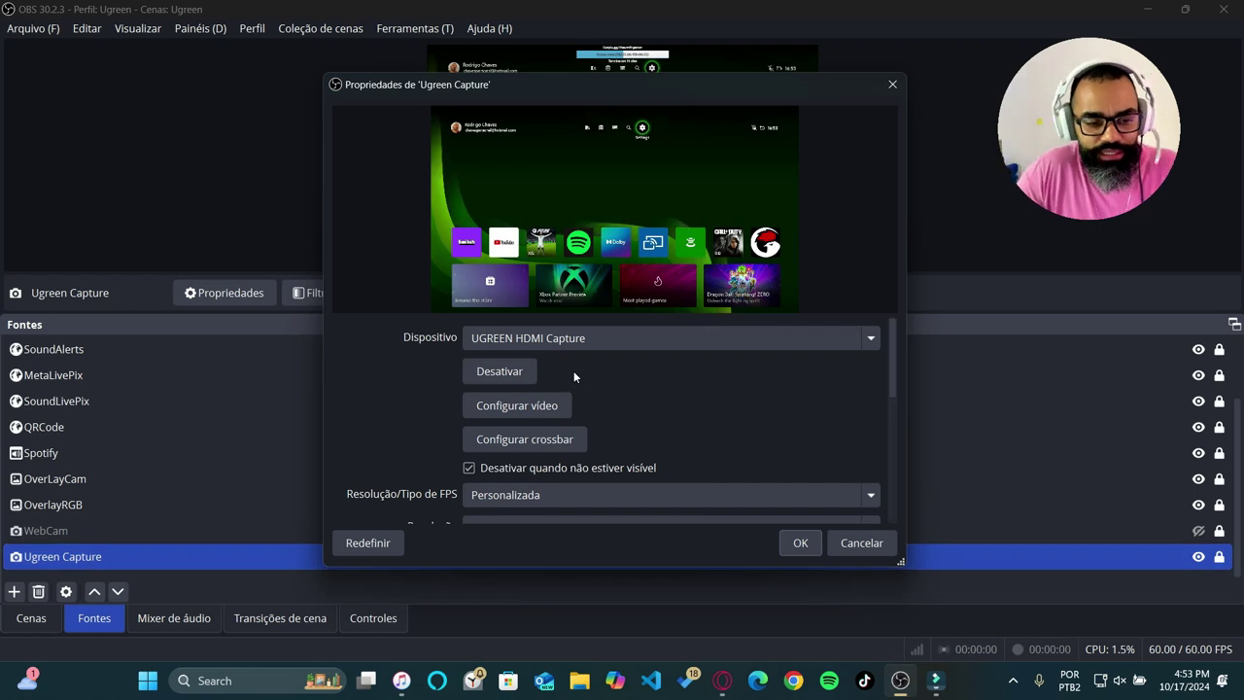
pyautogui.scroll(-1, 890, 398)
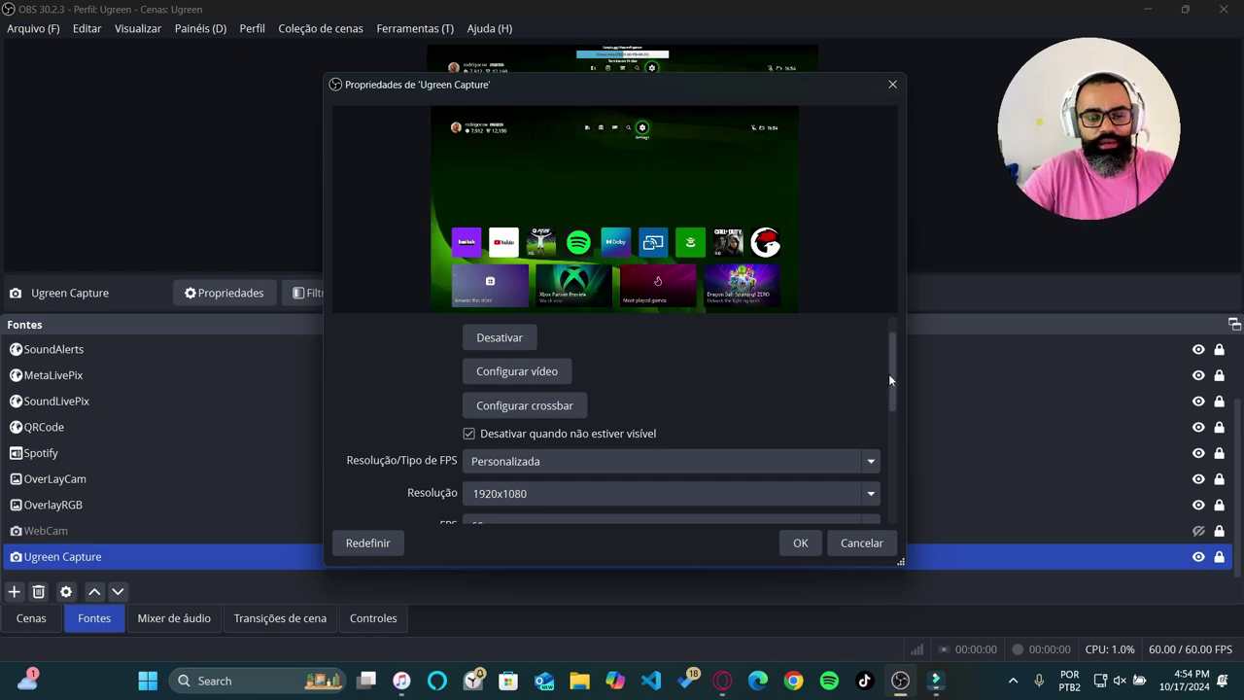
pyautogui.moveTo(890, 379); pyautogui.dragTo(901, 416)
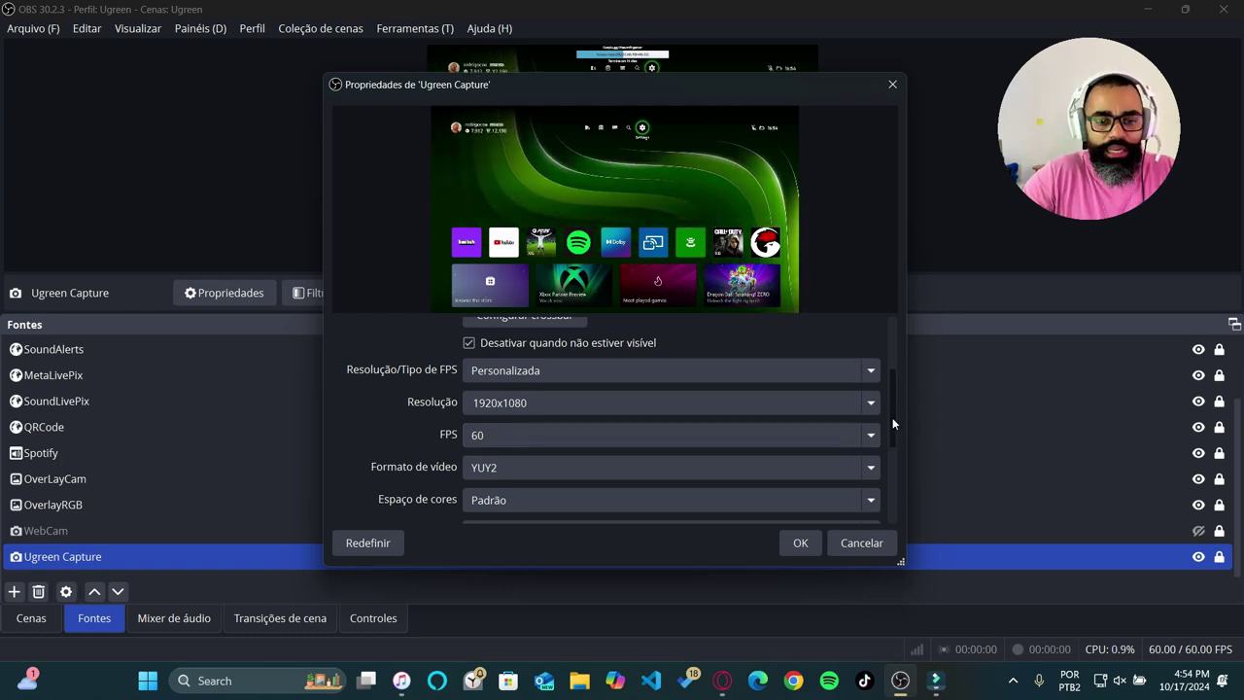
pyautogui.moveTo(892, 416); pyautogui.dragTo(895, 438)
pyautogui.click(776, 407)
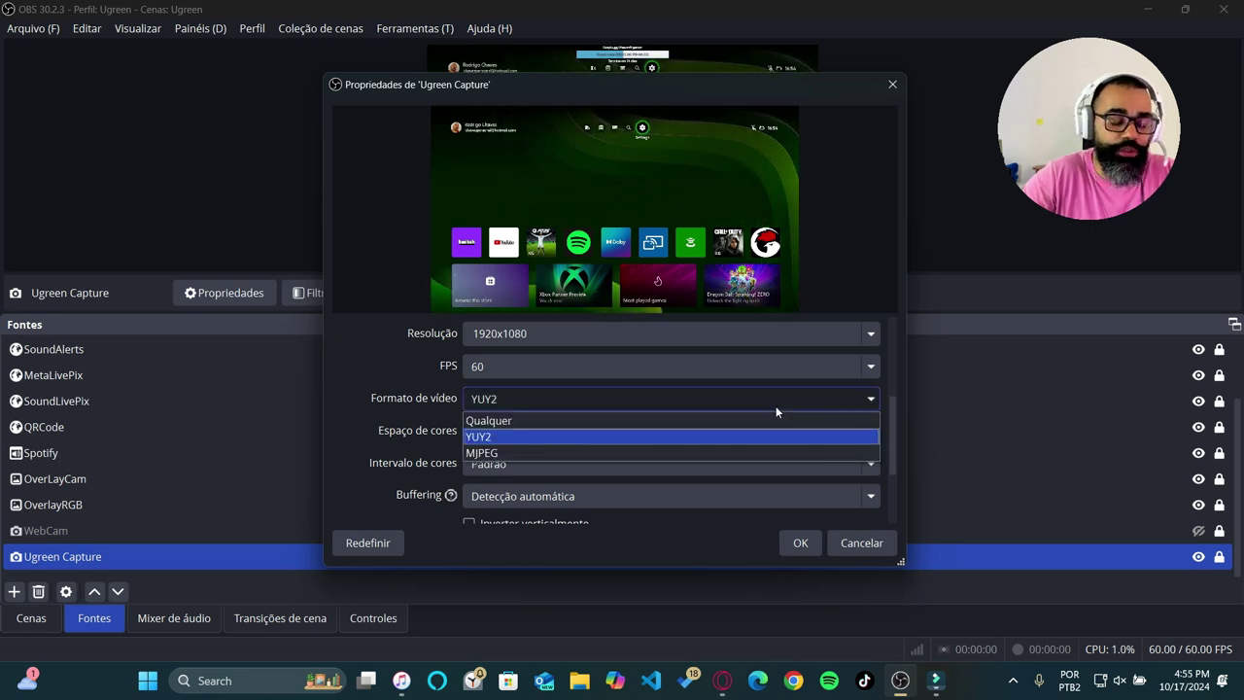
pyautogui.click(872, 268)
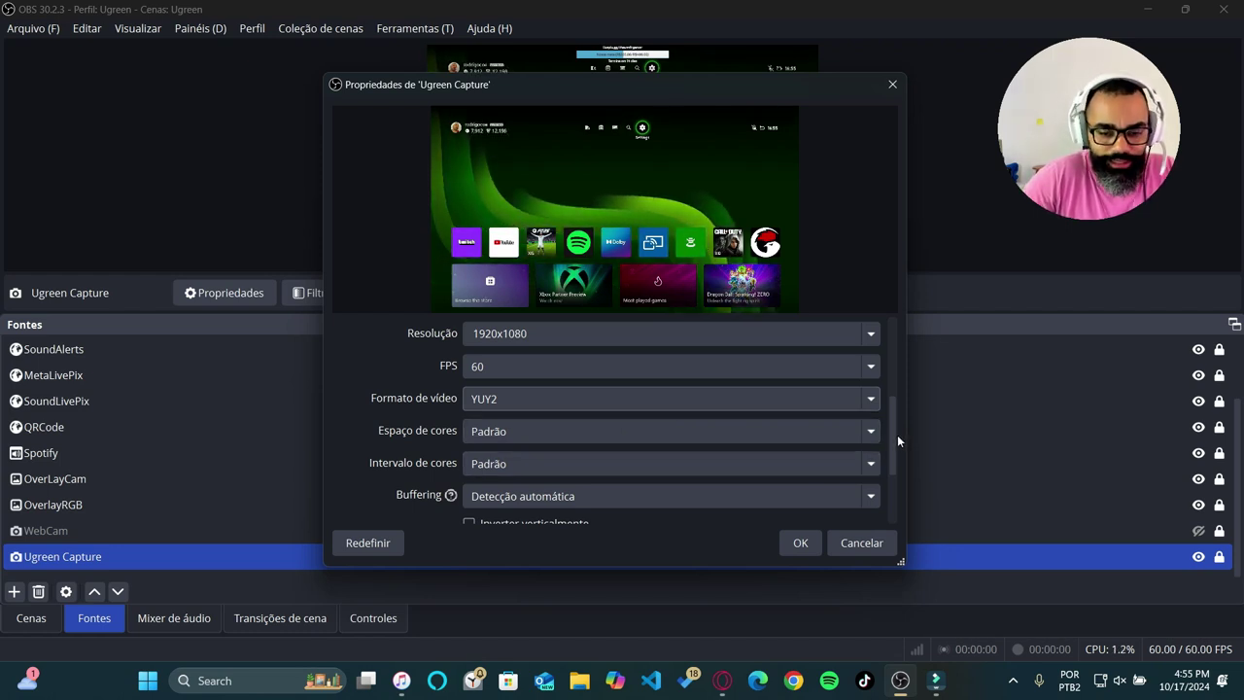
pyautogui.moveTo(894, 436); pyautogui.dragTo(892, 499)
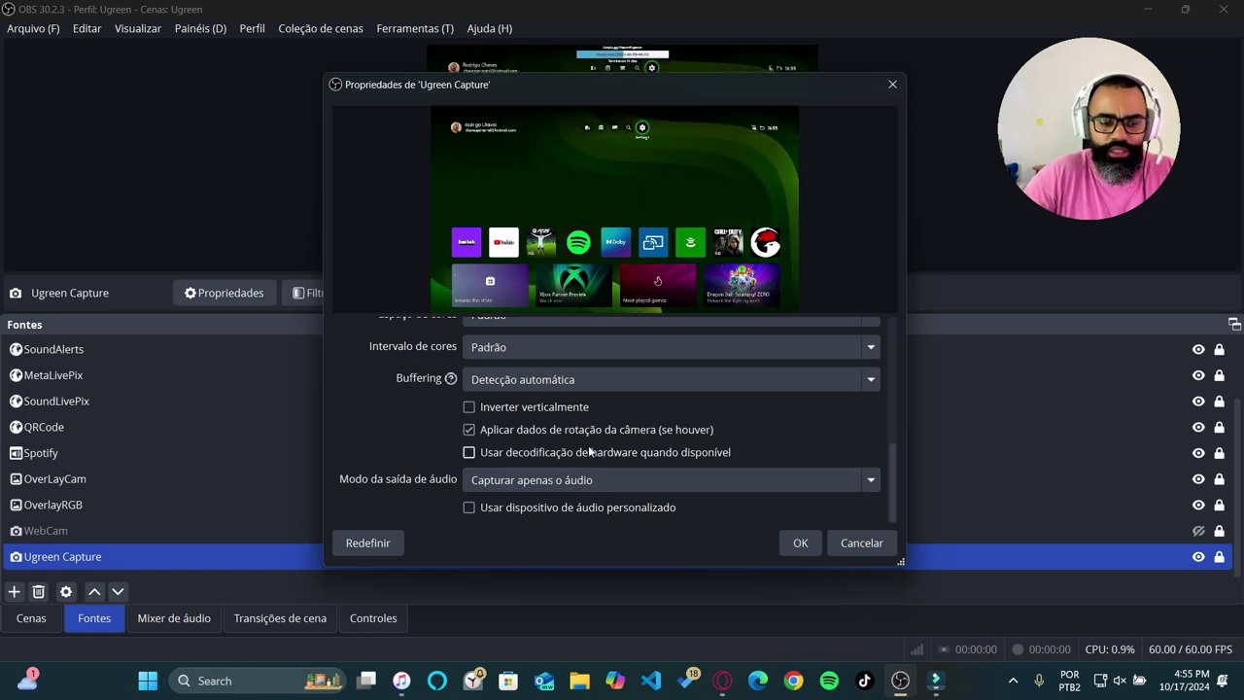
pyautogui.click(893, 84)
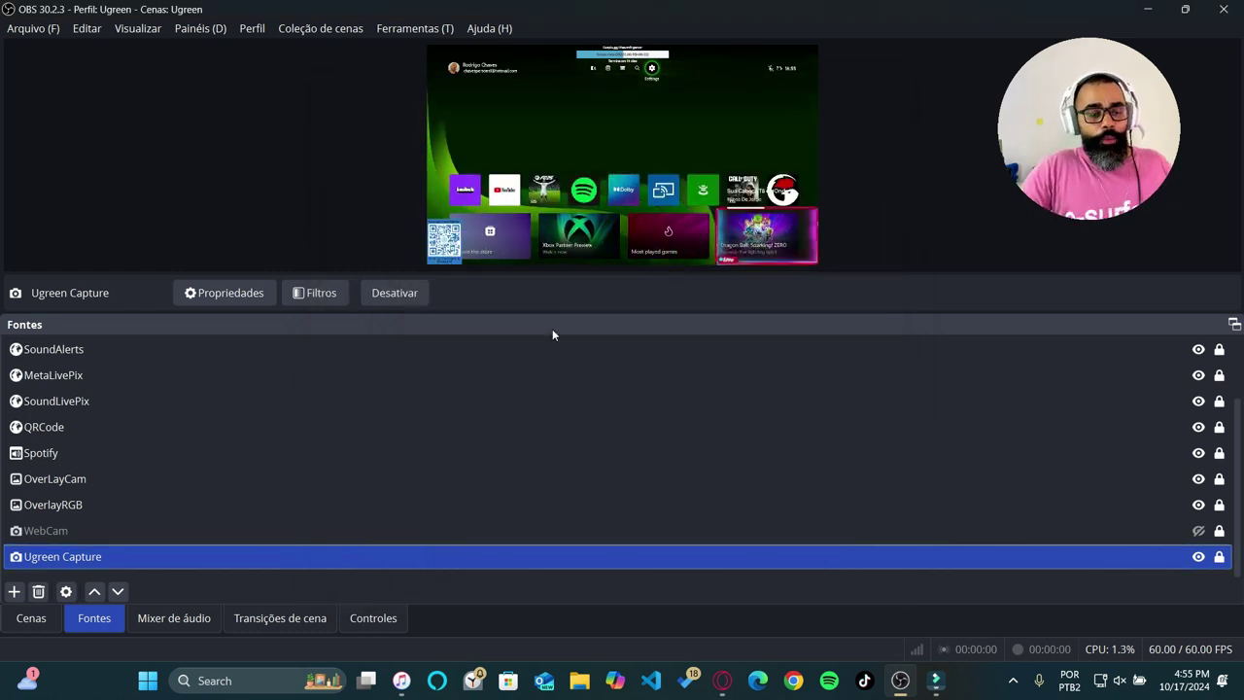
# Check the Ugreen/Audio channel in the audio mixer and return to the beginning of the source list
pyautogui.click(208, 618)
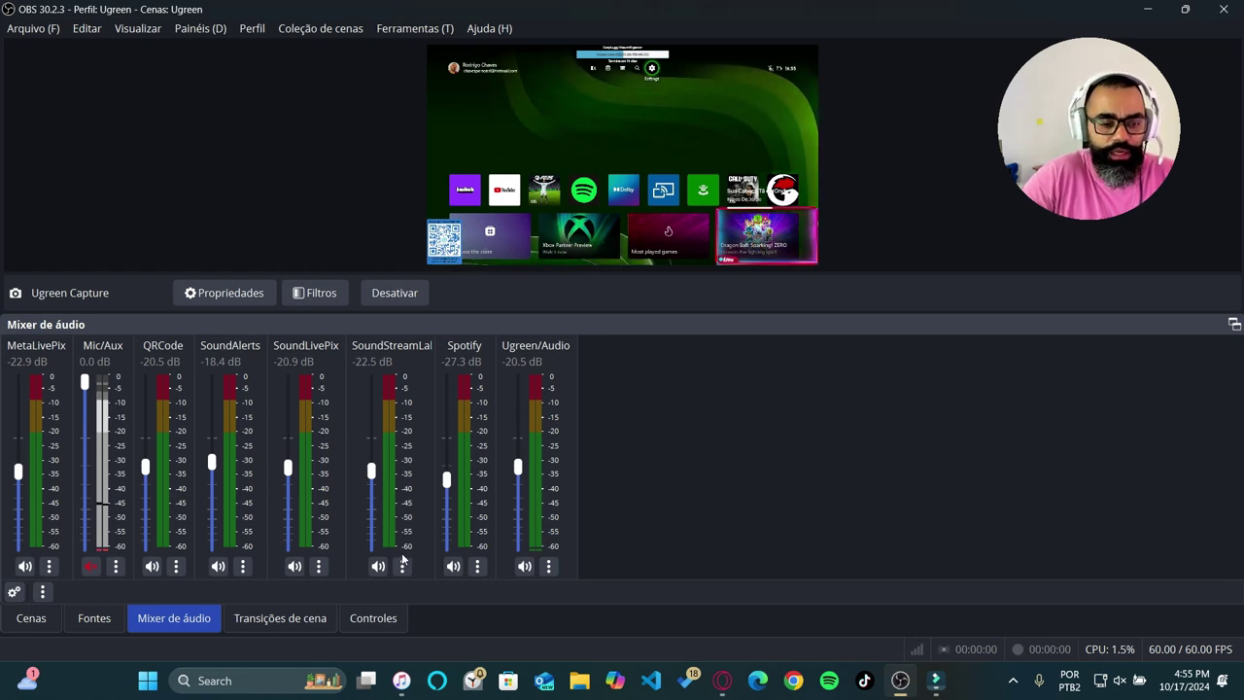
pyautogui.click(94, 618)
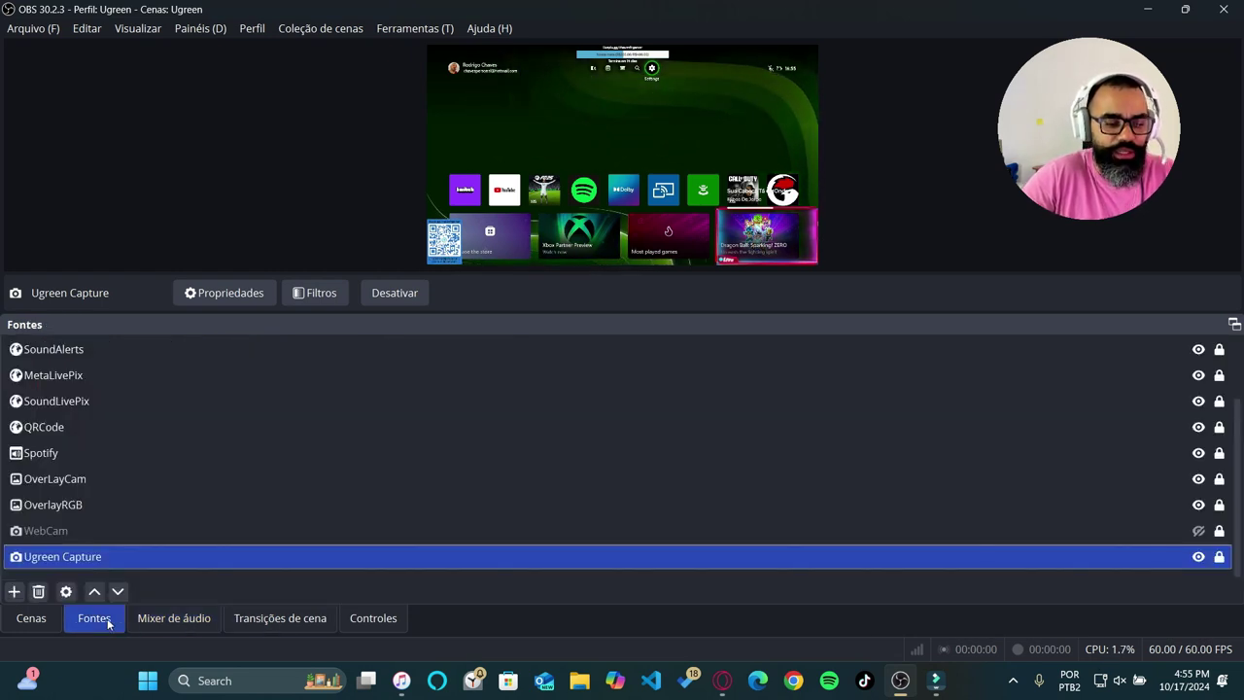
pyautogui.scroll(1, 334, 452)
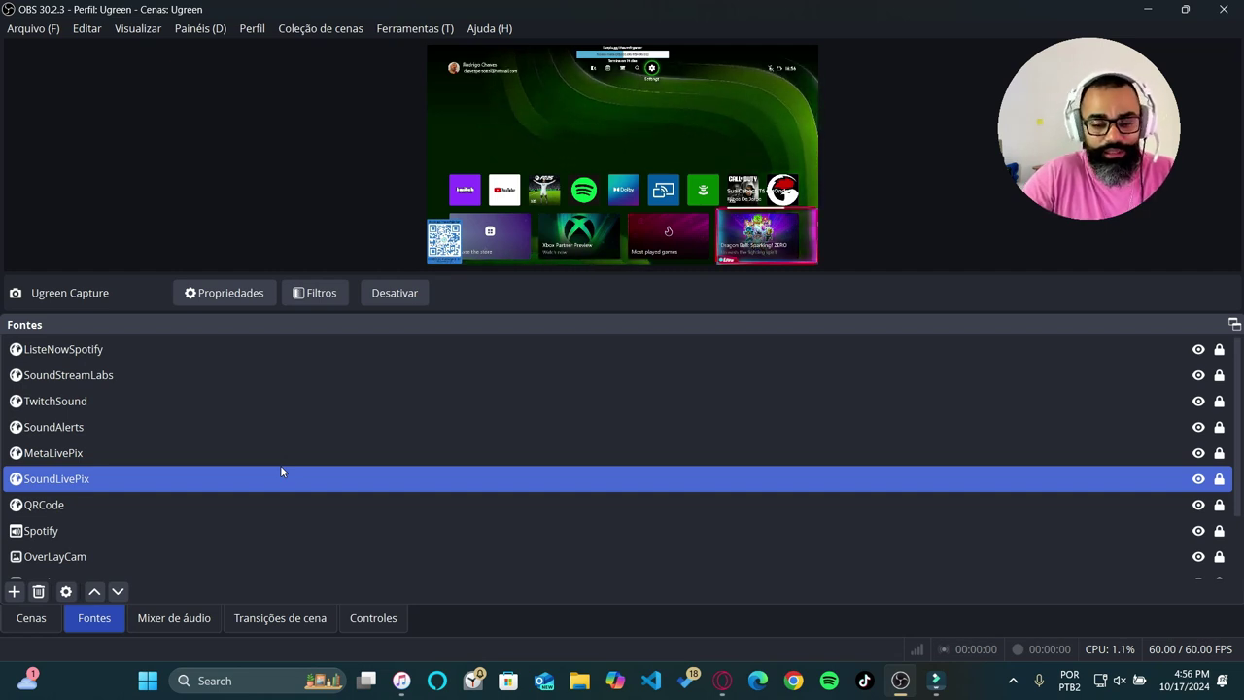
pyautogui.keyDown('ctrl'); pyautogui.click(624, 479); pyautogui.keyUp('ctrl')
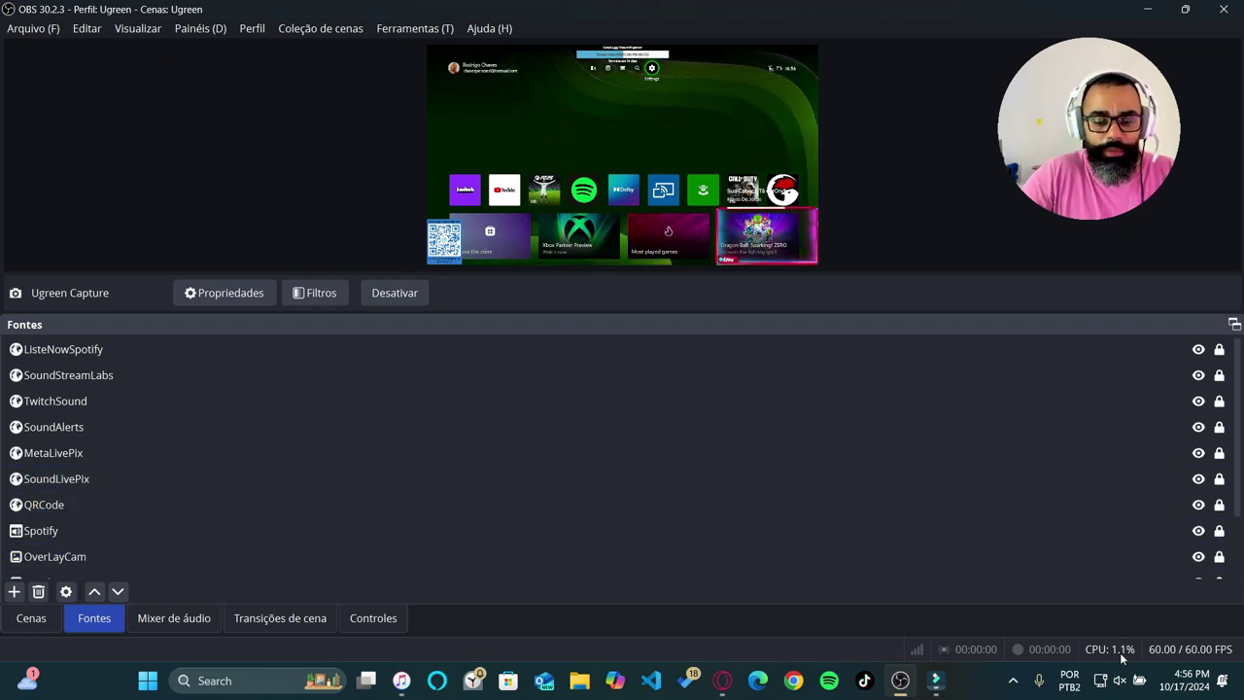
pyautogui.moveTo(935, 686)
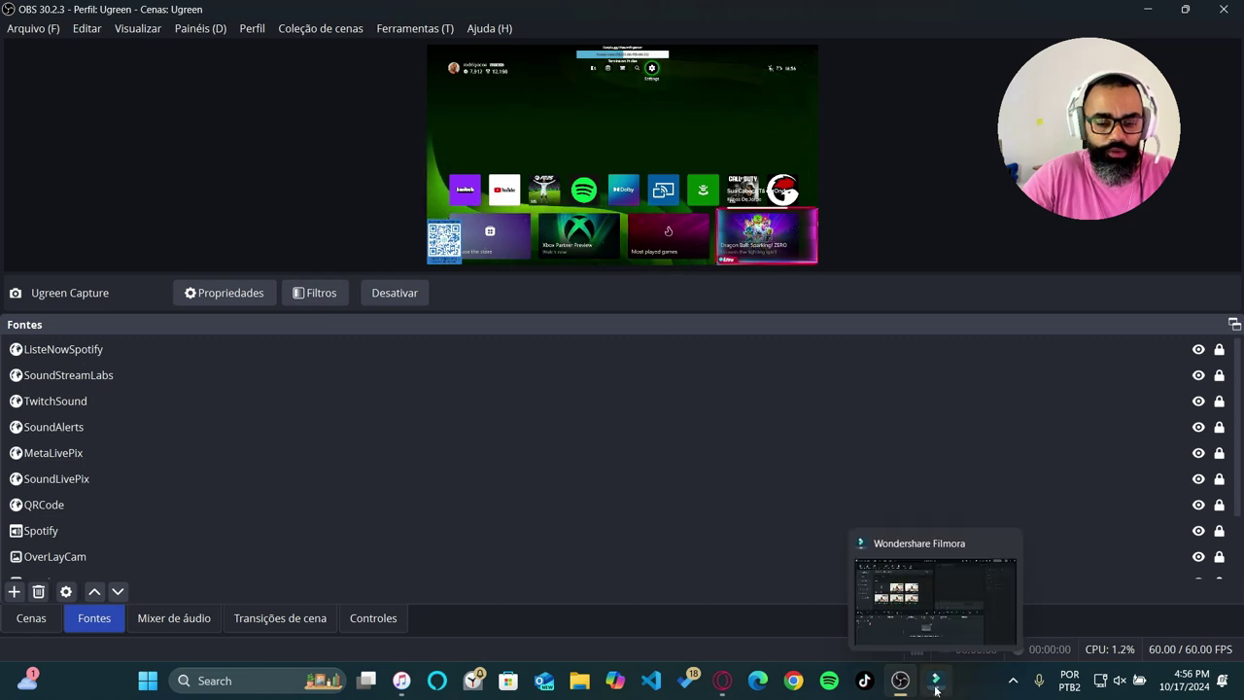
pyautogui.click(194, 391)
pyautogui.press('Down')
pyautogui.press('Down')
pyautogui.press('Down')
pyautogui.press('Down')
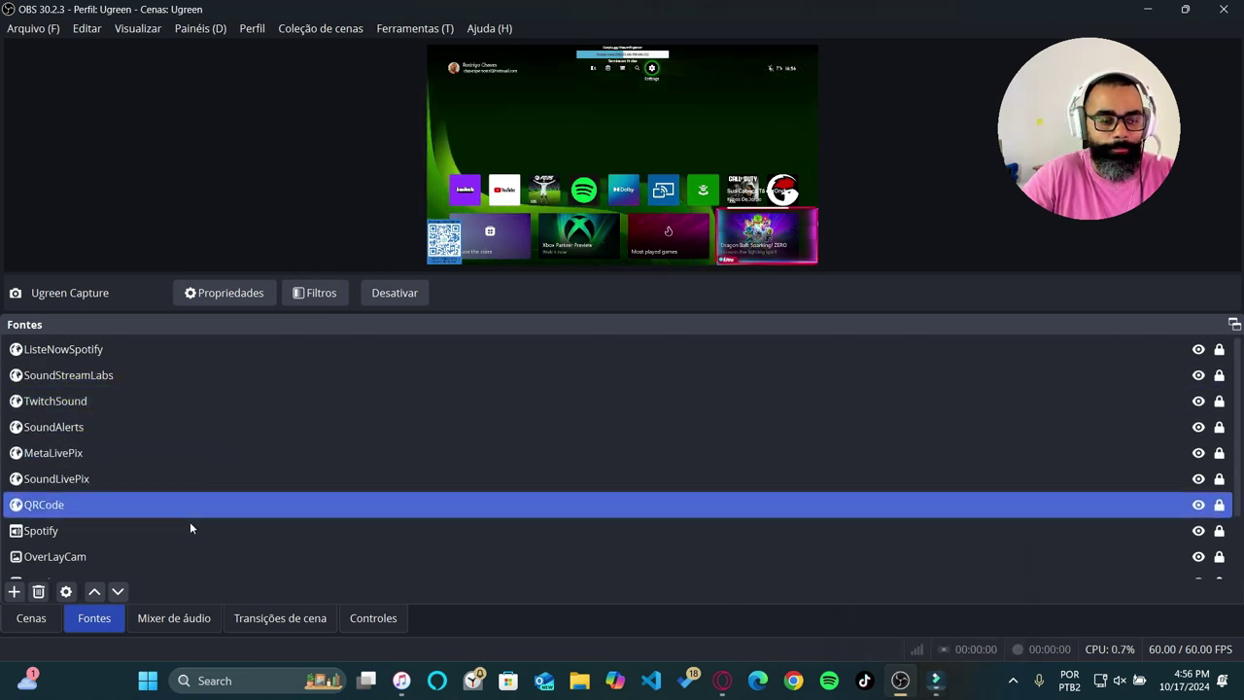
pyautogui.press('Down')
pyautogui.press('Down')
pyautogui.press('Up')
pyautogui.press('Up')
pyautogui.press('Up')
pyautogui.press('Up')
pyautogui.press('Down')
pyautogui.press('Down')
pyautogui.click(78, 195)
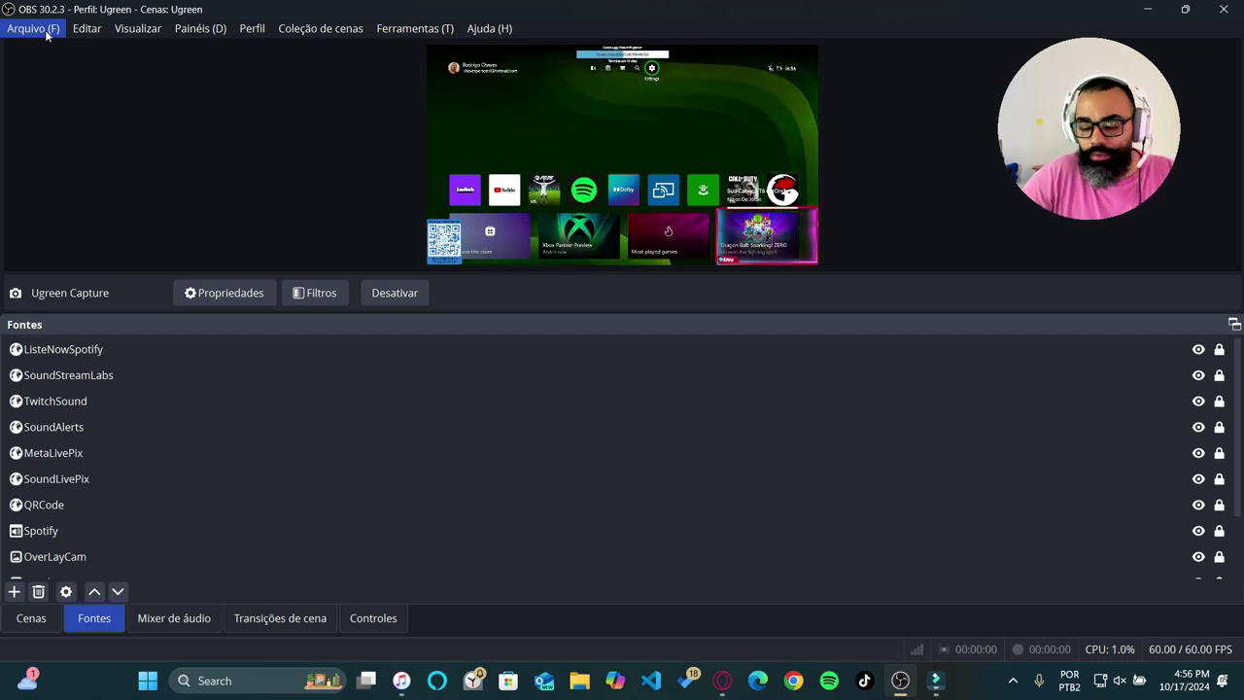
pyautogui.click(170, 384)
# Go through the scene's browser and audio sources in order, from ListeNowSpotify to Spotify, without changing any of them
pyautogui.click(243, 355)
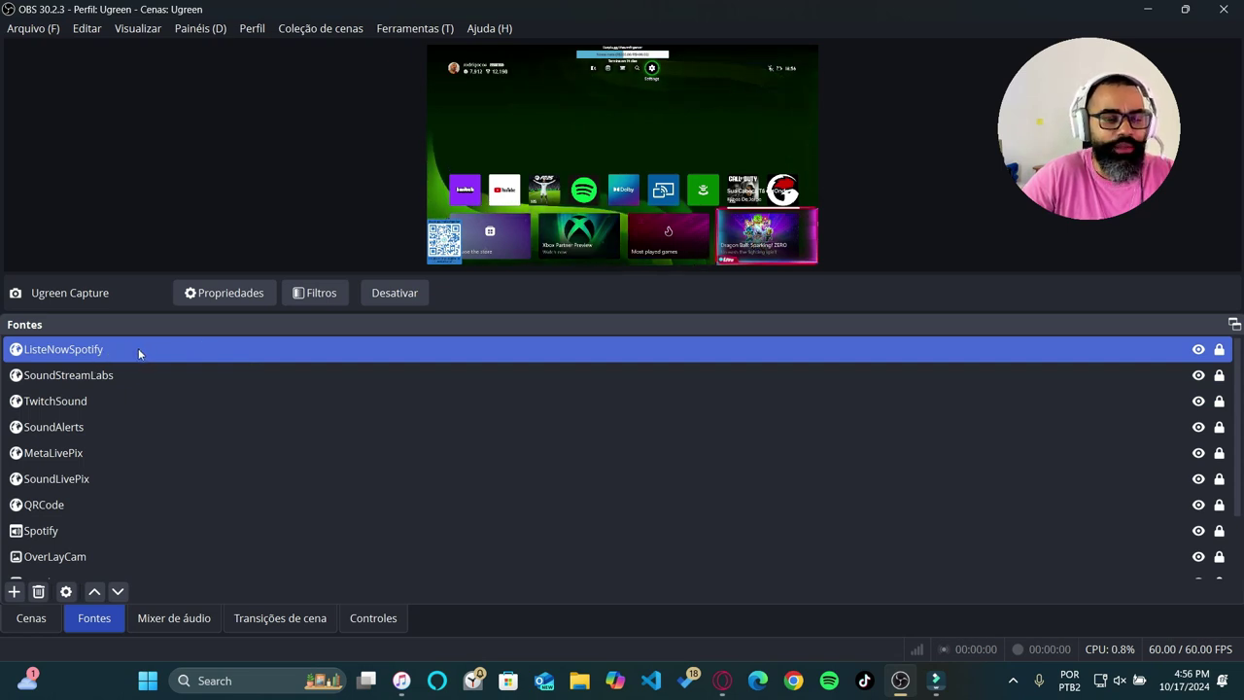
pyautogui.click(171, 374)
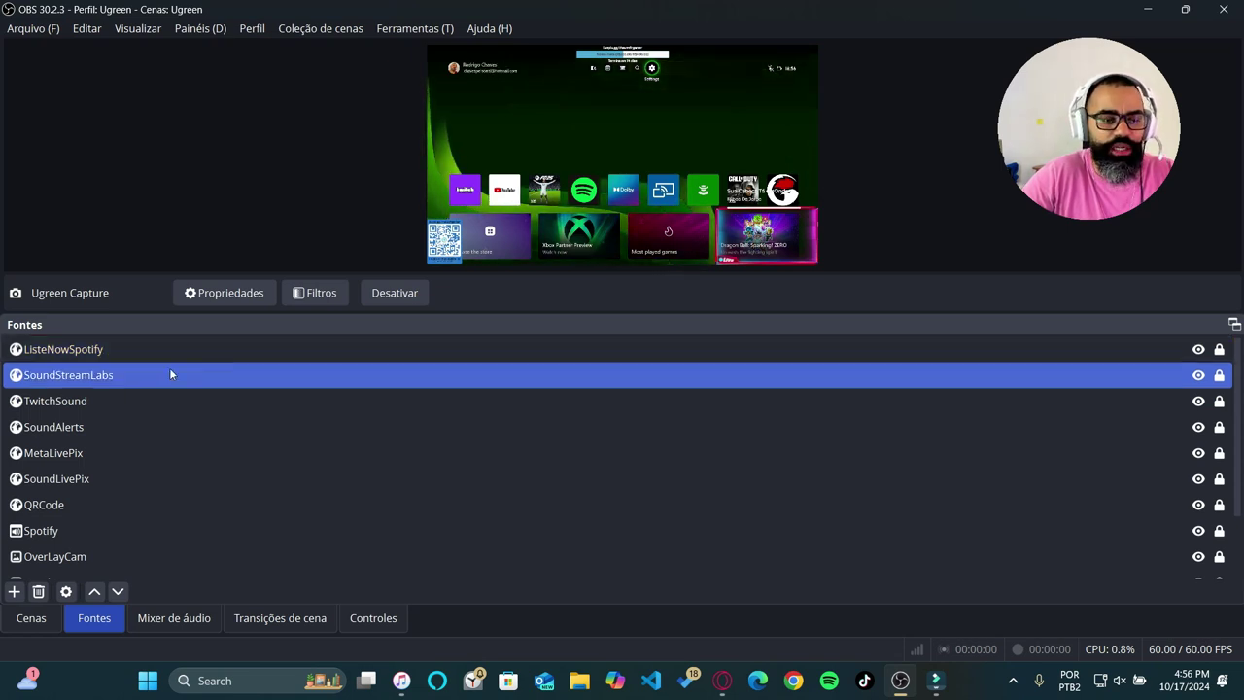
pyautogui.click(103, 402)
pyautogui.click(96, 428)
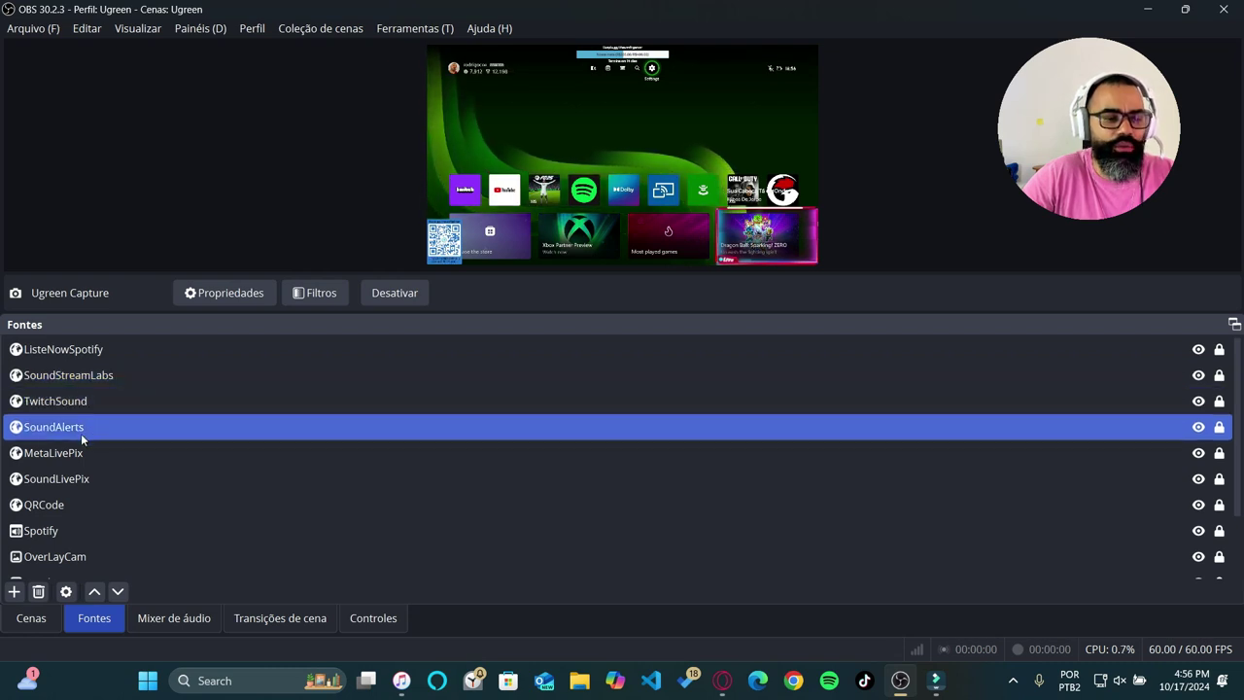
pyautogui.click(88, 453)
pyautogui.scroll(-1, 90, 456)
pyautogui.click(156, 406)
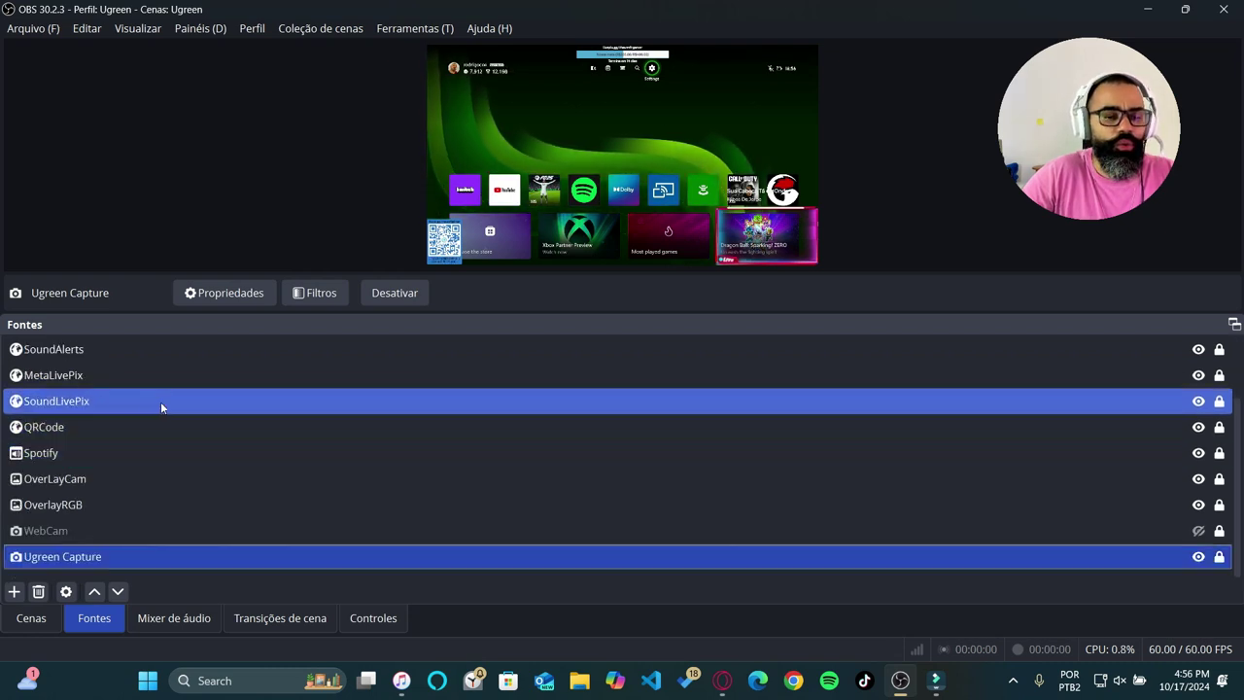
pyautogui.click(97, 375)
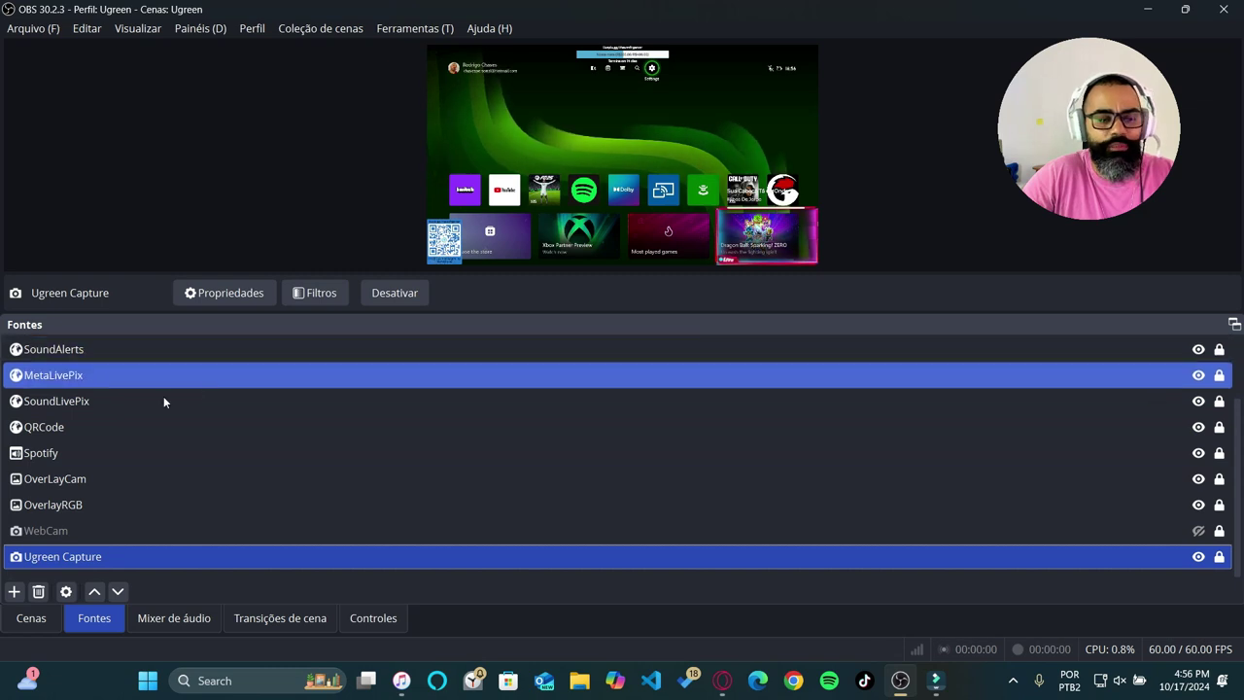
pyautogui.click(121, 403)
pyautogui.click(85, 426)
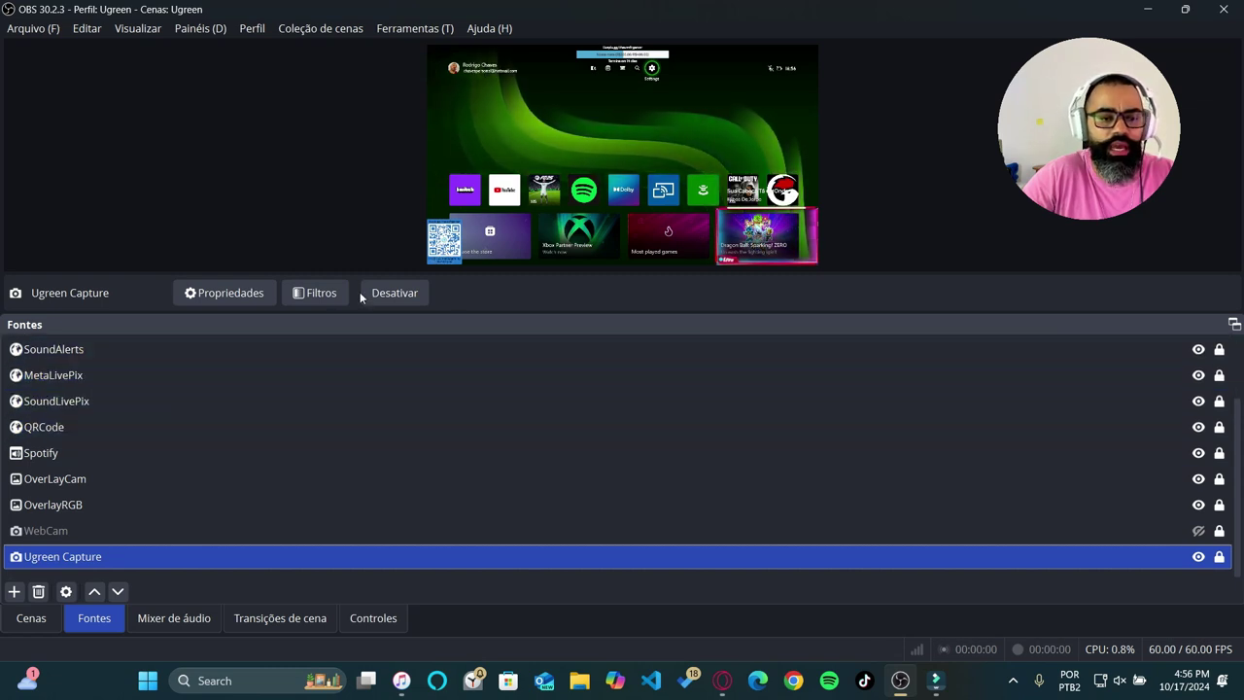
pyautogui.click(97, 376)
pyautogui.click(97, 427)
pyautogui.click(95, 453)
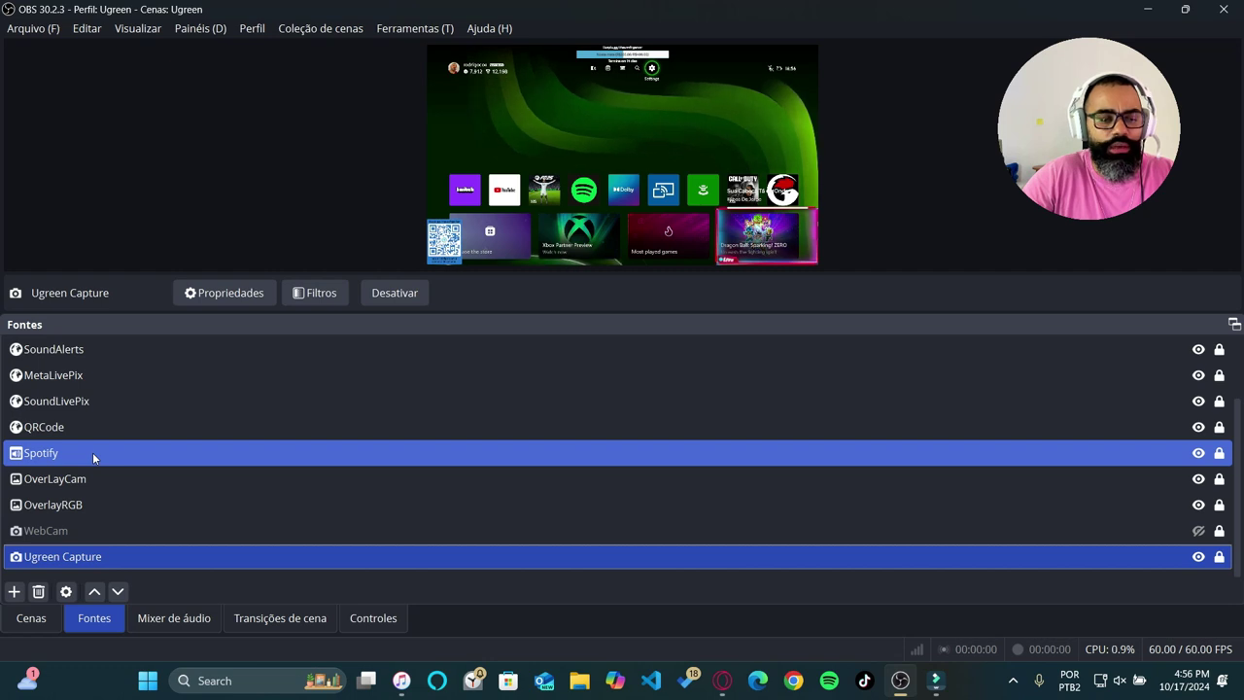
# Examine the OverLayCam, OverlayRGB and WebCam entries in the source list without changing them
pyautogui.click(111, 479)
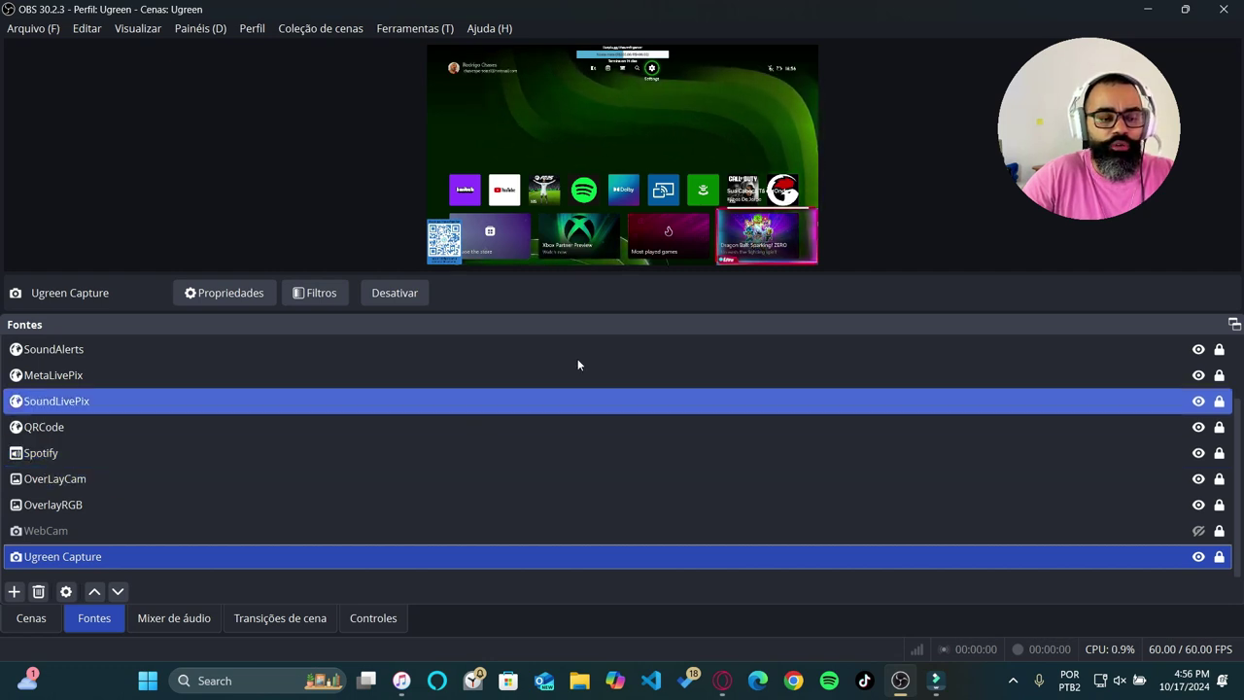
pyautogui.click(228, 513)
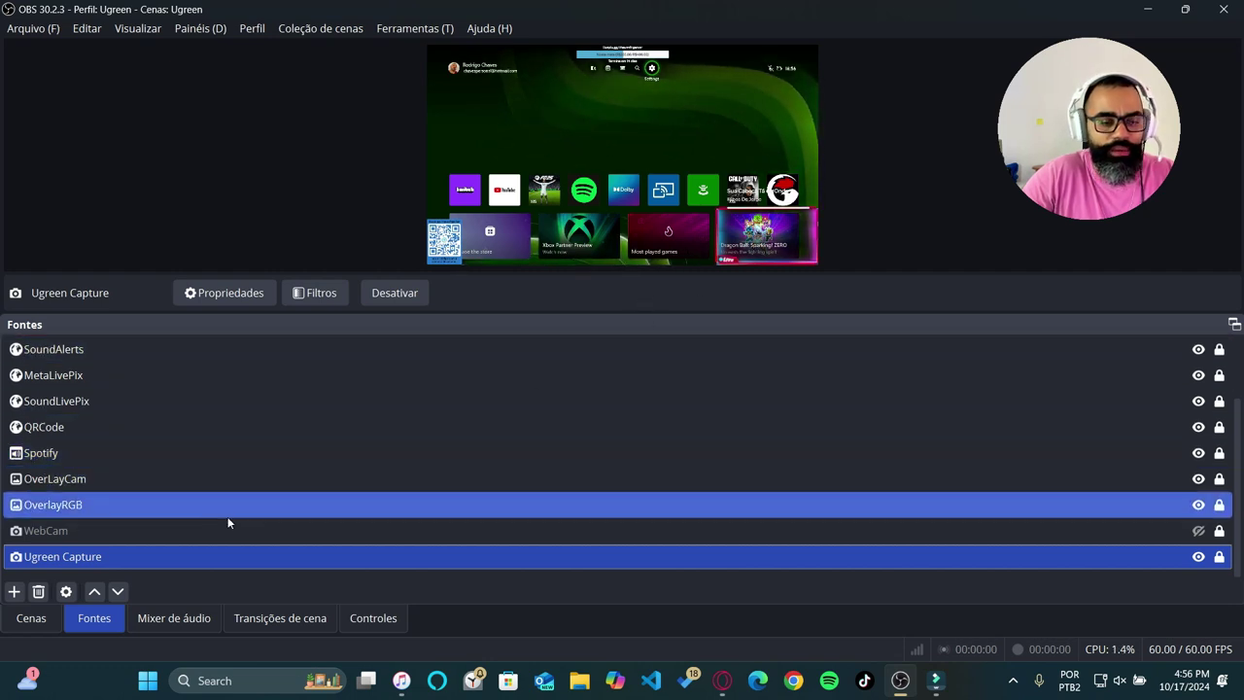
pyautogui.keyDown('ctrl'); pyautogui.click(130, 507); pyautogui.keyUp('ctrl')
pyautogui.keyDown('ctrl'); pyautogui.click(287, 502); pyautogui.keyUp('ctrl')
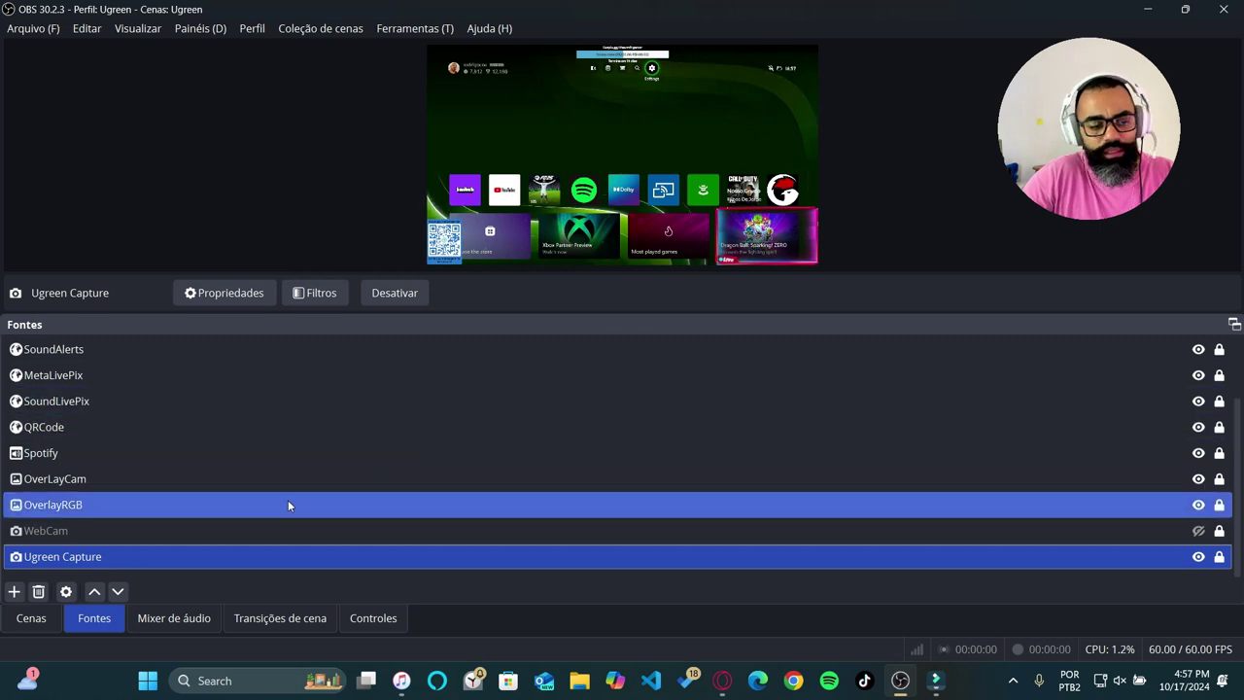
pyautogui.keyDown('ctrl'); pyautogui.click(283, 503); pyautogui.keyUp('ctrl')
pyautogui.keyDown('ctrl'); pyautogui.click(222, 529); pyautogui.keyUp('ctrl')
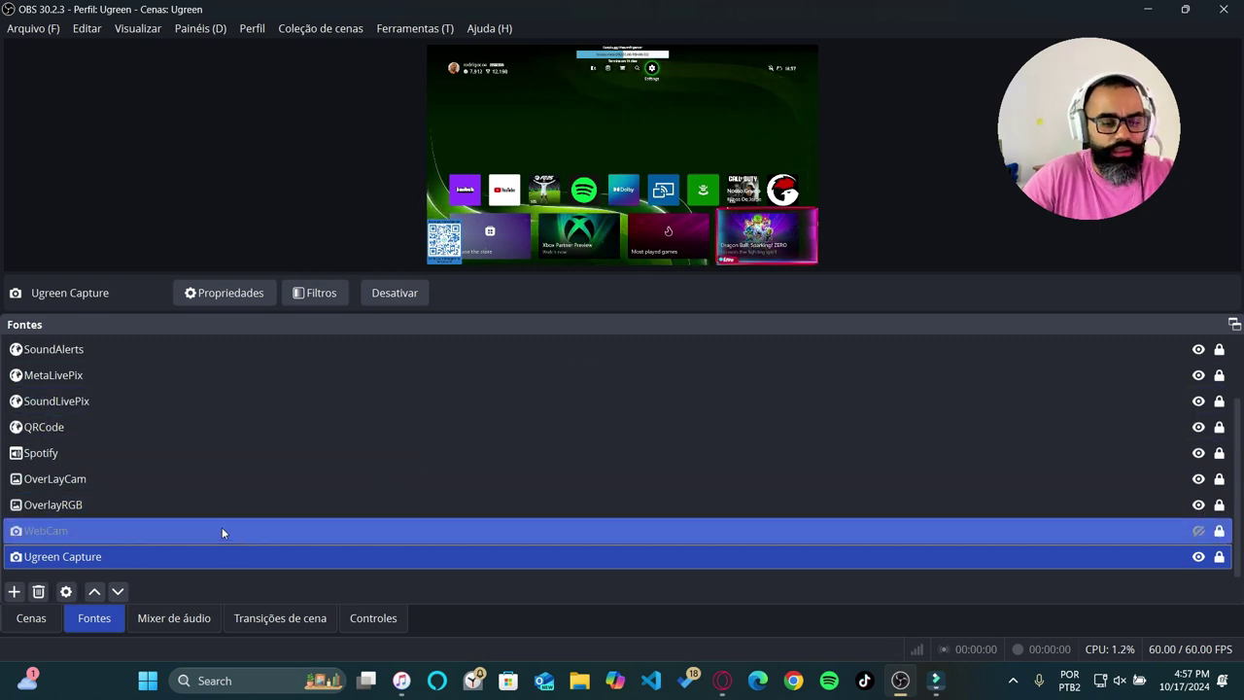
pyautogui.keyDown('ctrl'); pyautogui.click(168, 530); pyautogui.keyUp('ctrl')
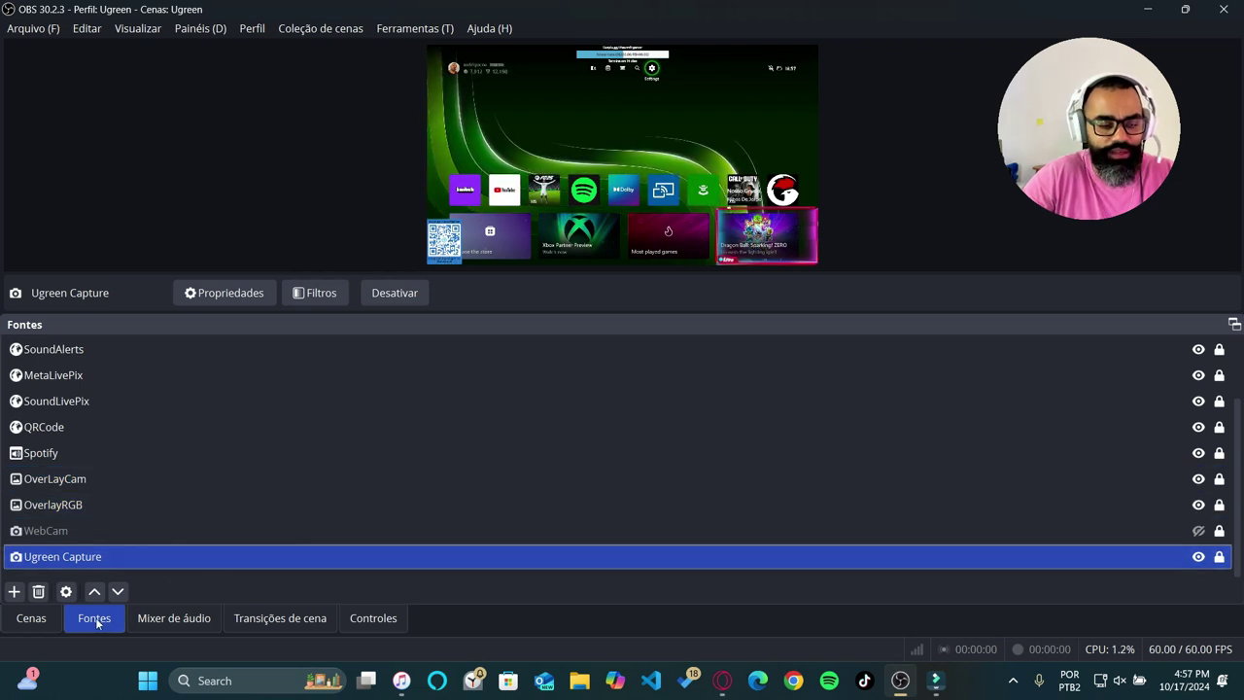
# Open the OBS settings and review the Geral, Aparência and Transmissão pages
pyautogui.click(44, 32)
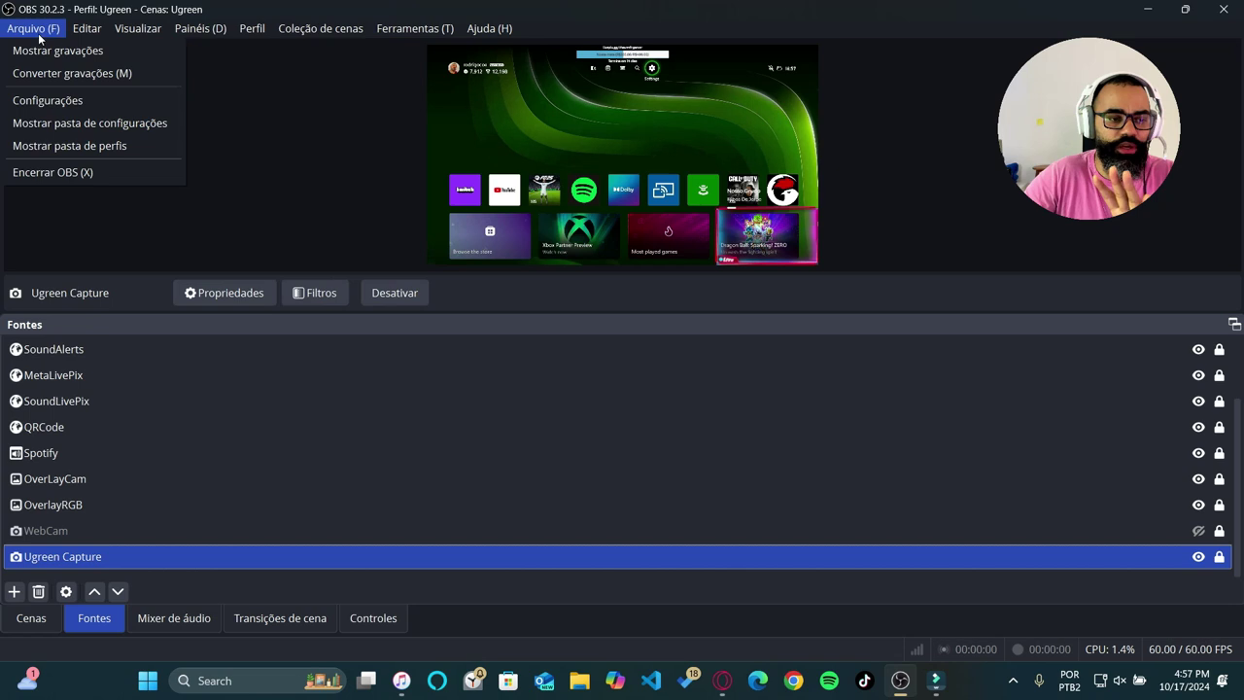
pyautogui.click(52, 100)
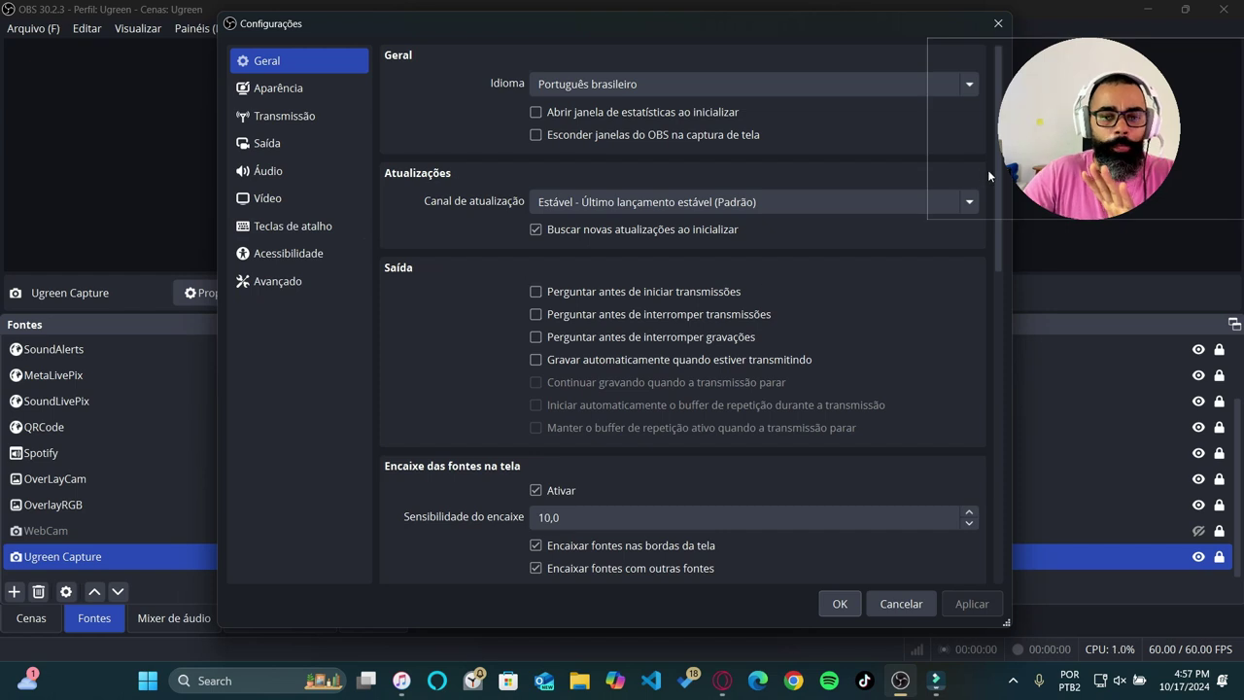
pyautogui.moveTo(999, 257)
pyautogui.mouseDown()
pyautogui.moveTo(989, 577)
pyautogui.moveTo(979, 516)
pyautogui.moveTo(988, 236)
pyautogui.mouseUp()
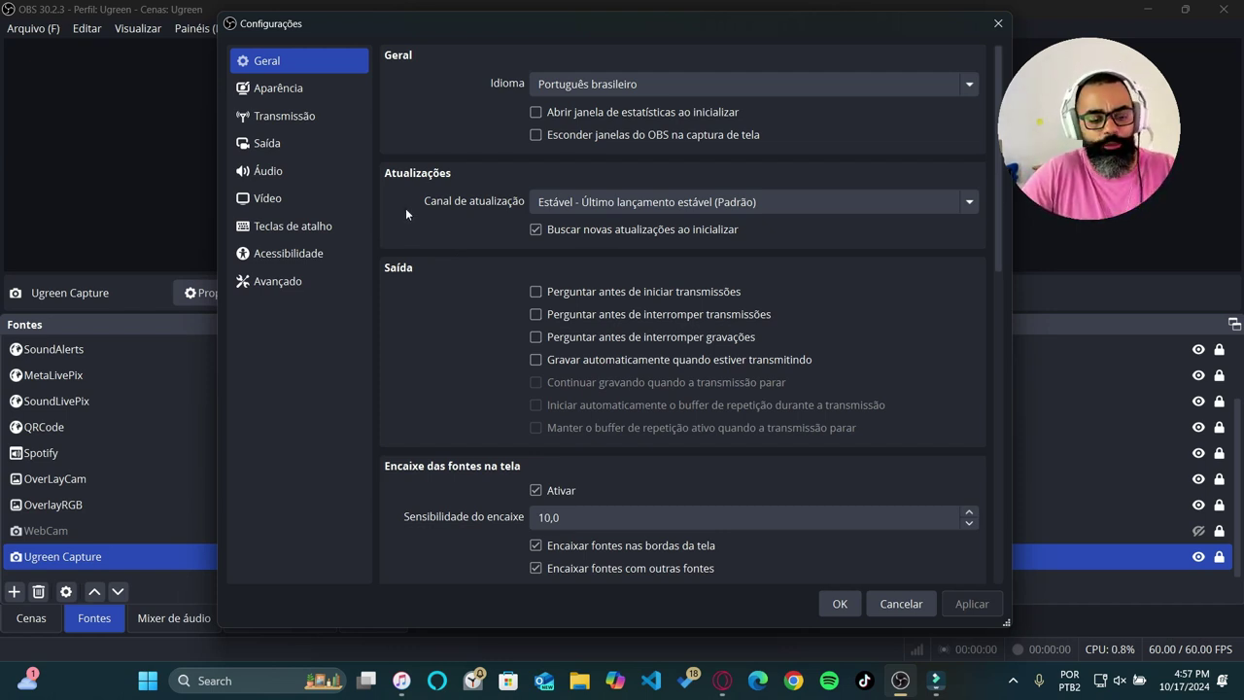
pyautogui.click(312, 89)
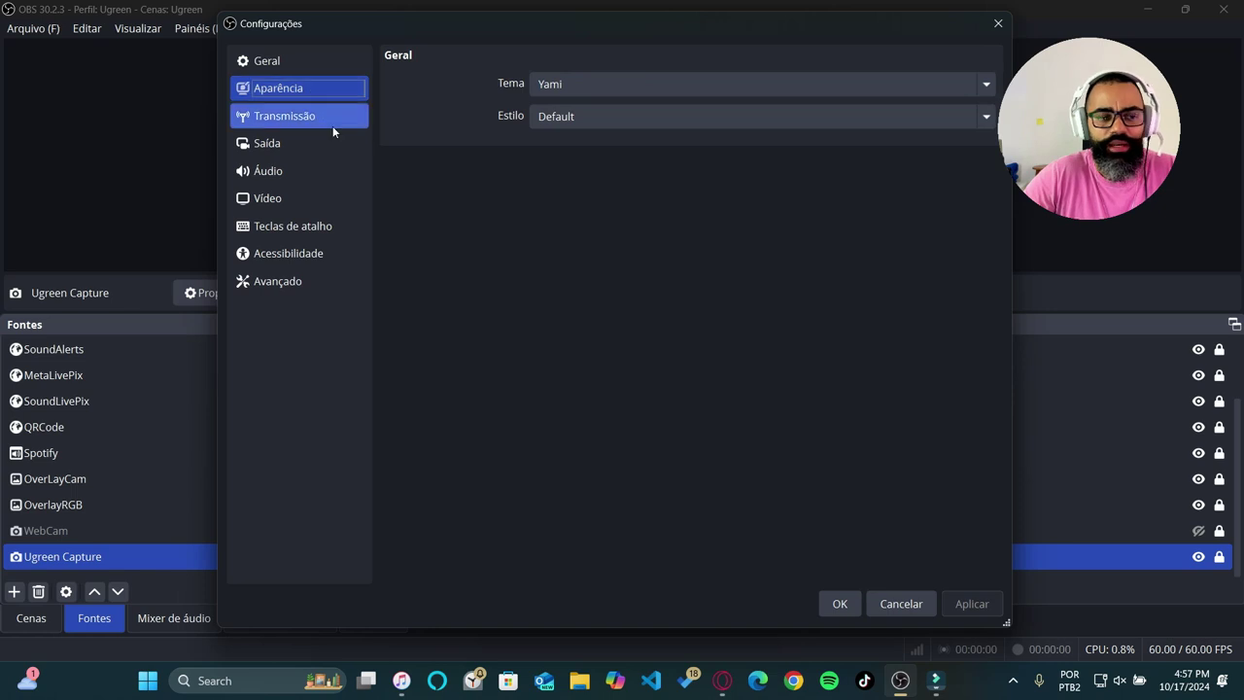
pyautogui.click(324, 118)
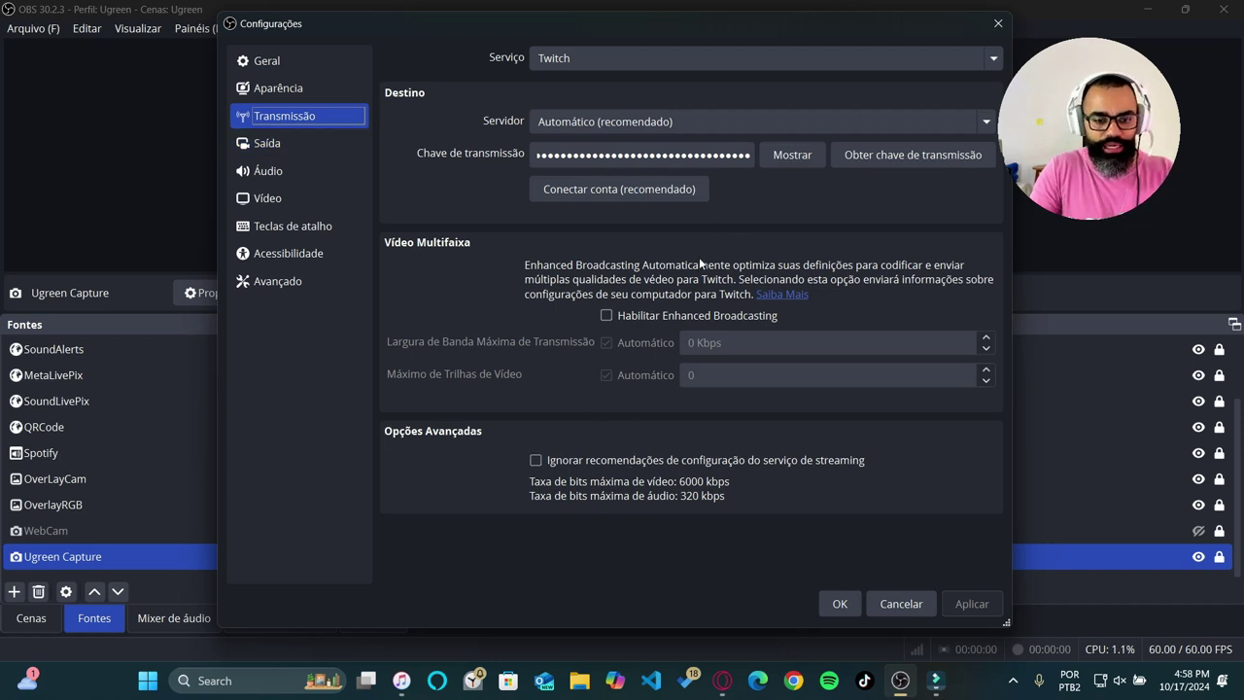
# Review the Saída settings for streaming and look up the available video encoders, keeping AMD HW H.264 (AVC)
pyautogui.click(328, 143)
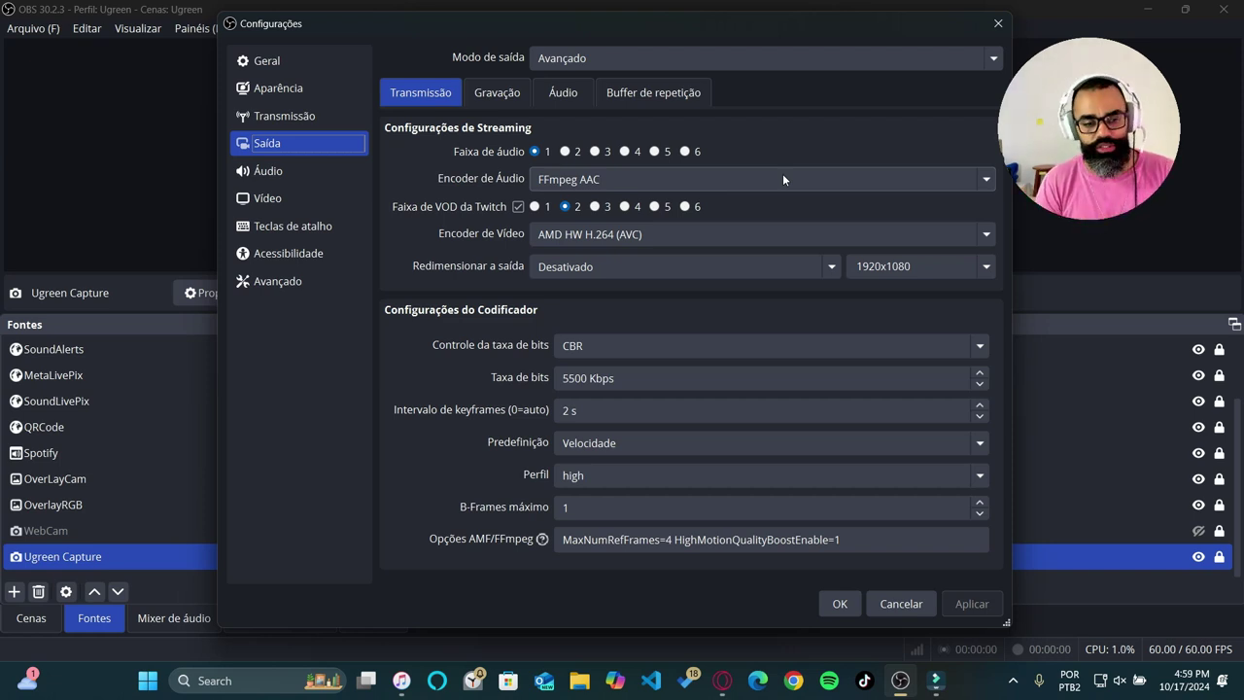
pyautogui.click(840, 235)
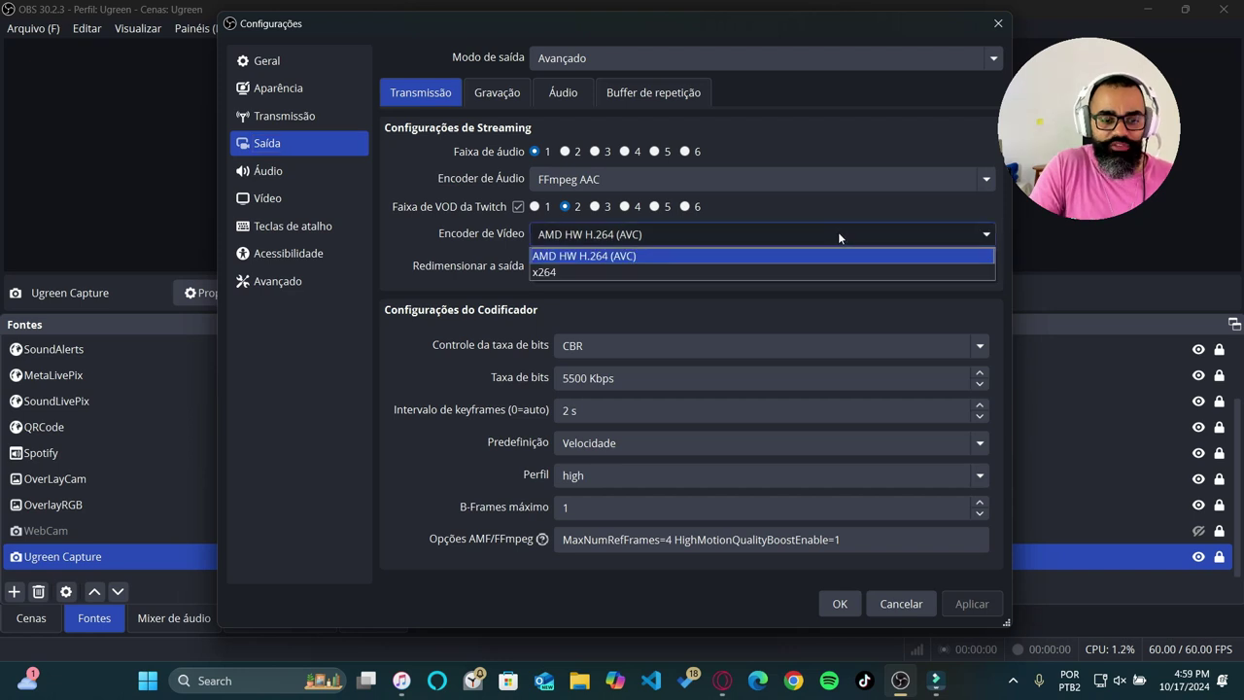
pyautogui.click(863, 146)
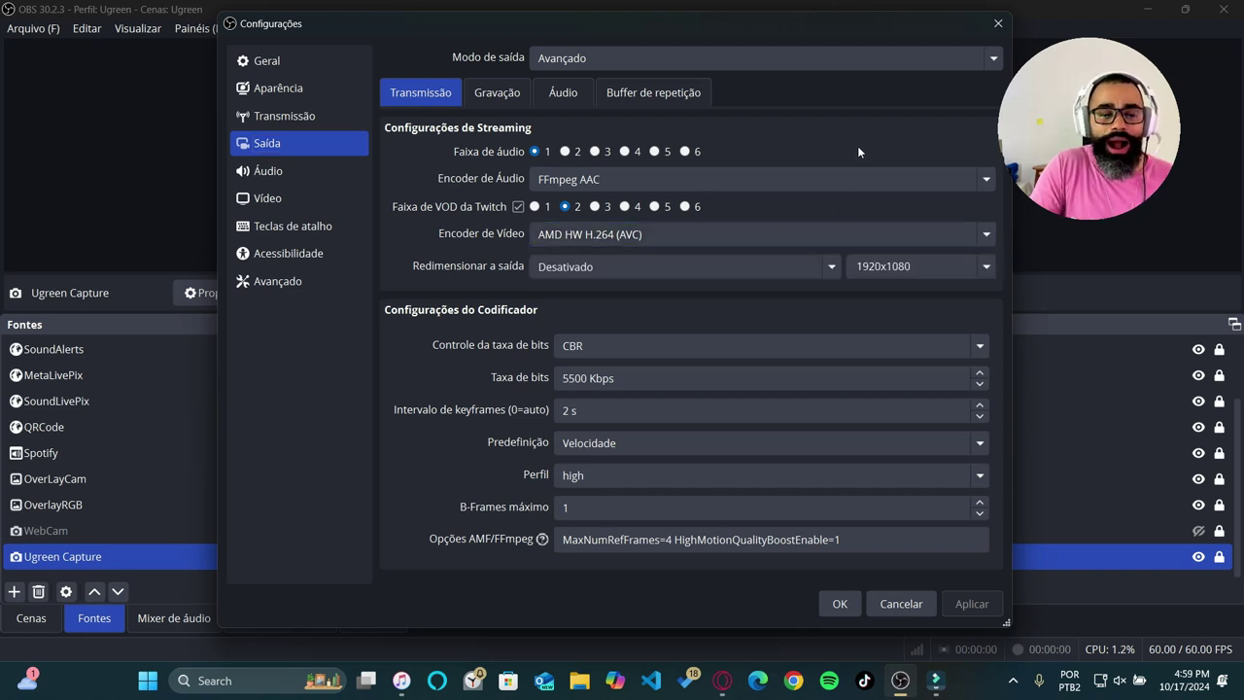
# Look up the video encoder and Predefinição choices for streaming, and examine the AMF/FFmpeg options text
pyautogui.click(795, 239)
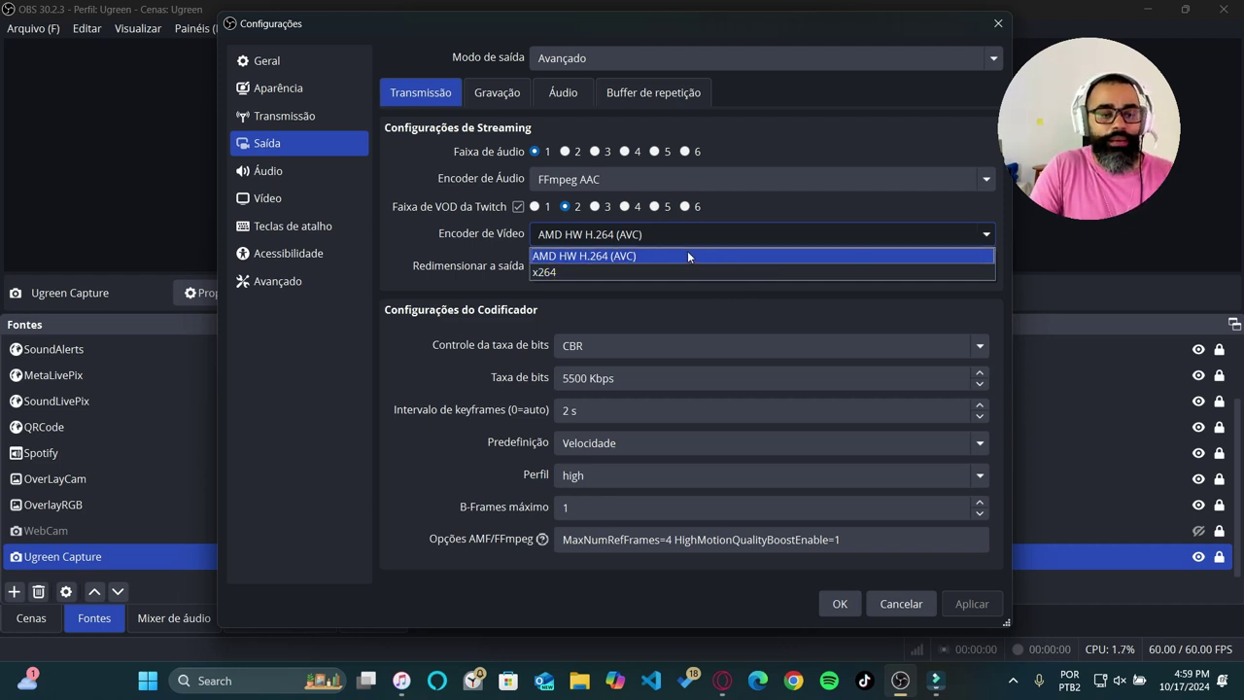
pyautogui.click(798, 133)
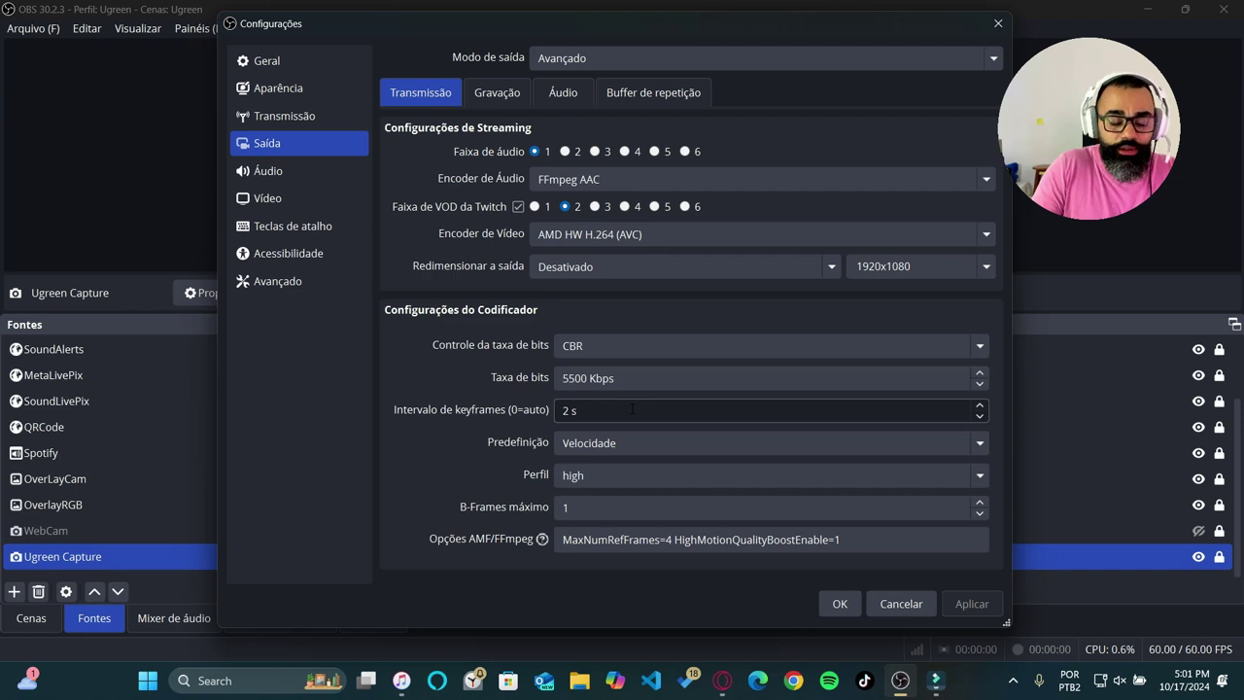
pyautogui.click(676, 443)
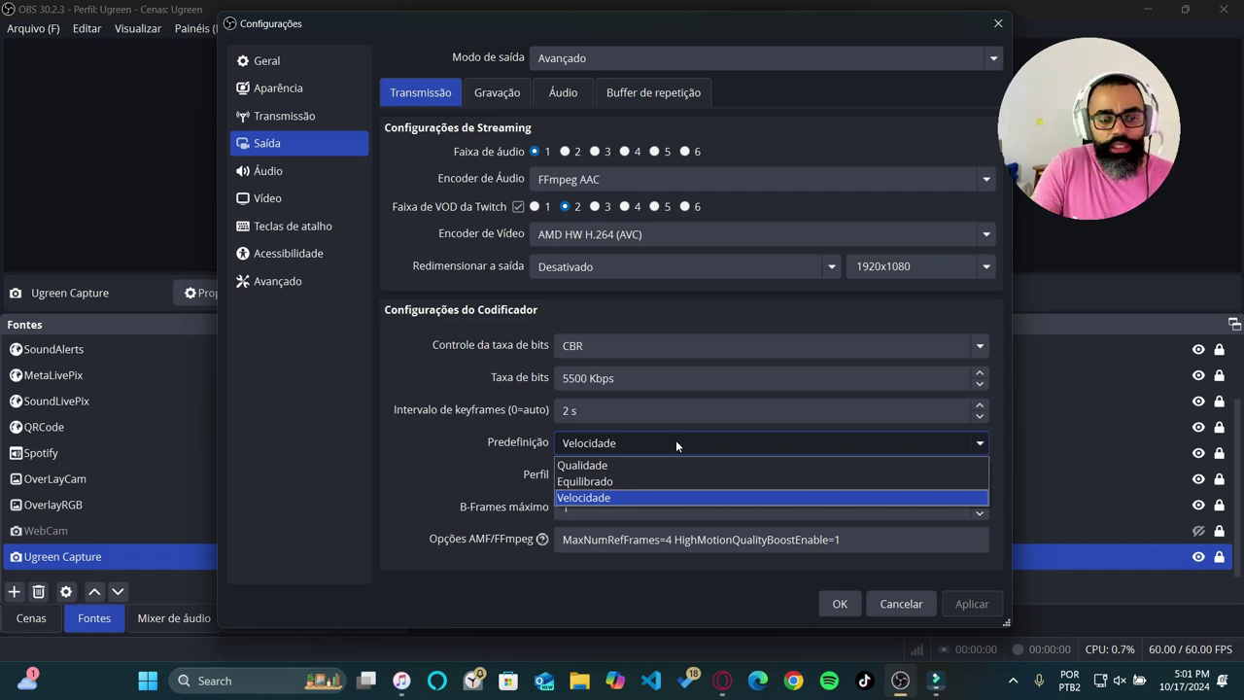
pyautogui.click(675, 439)
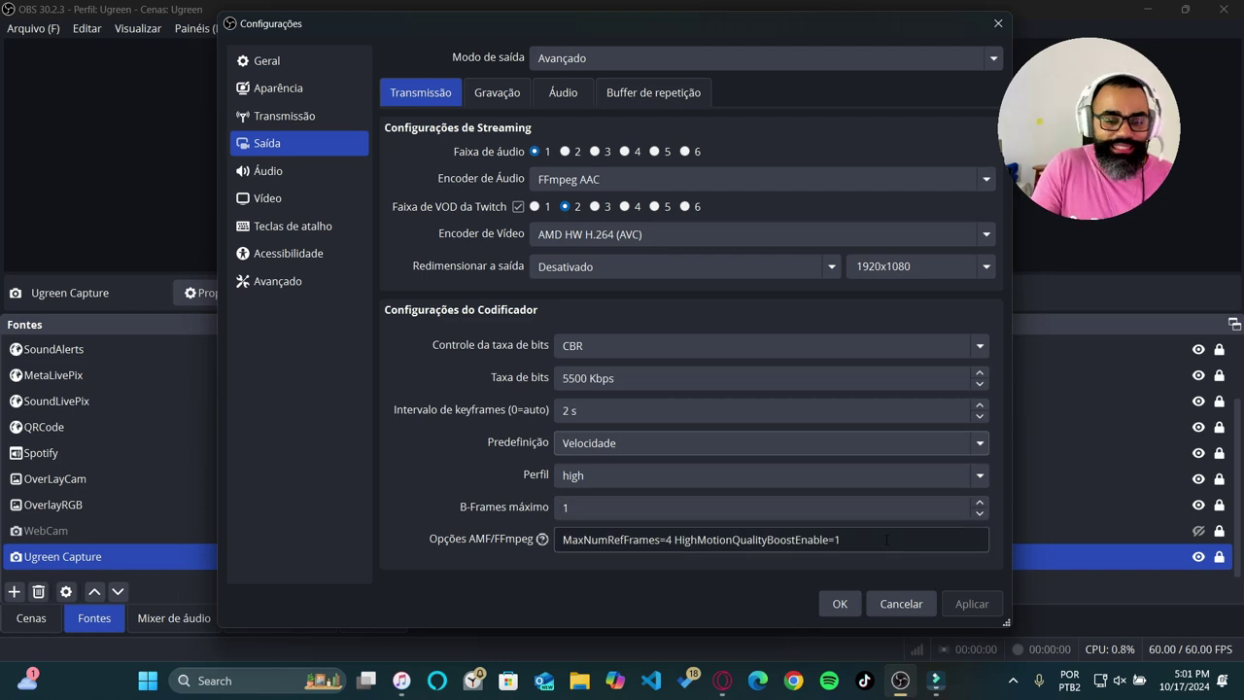
pyautogui.moveTo(841, 539); pyautogui.dragTo(561, 541)
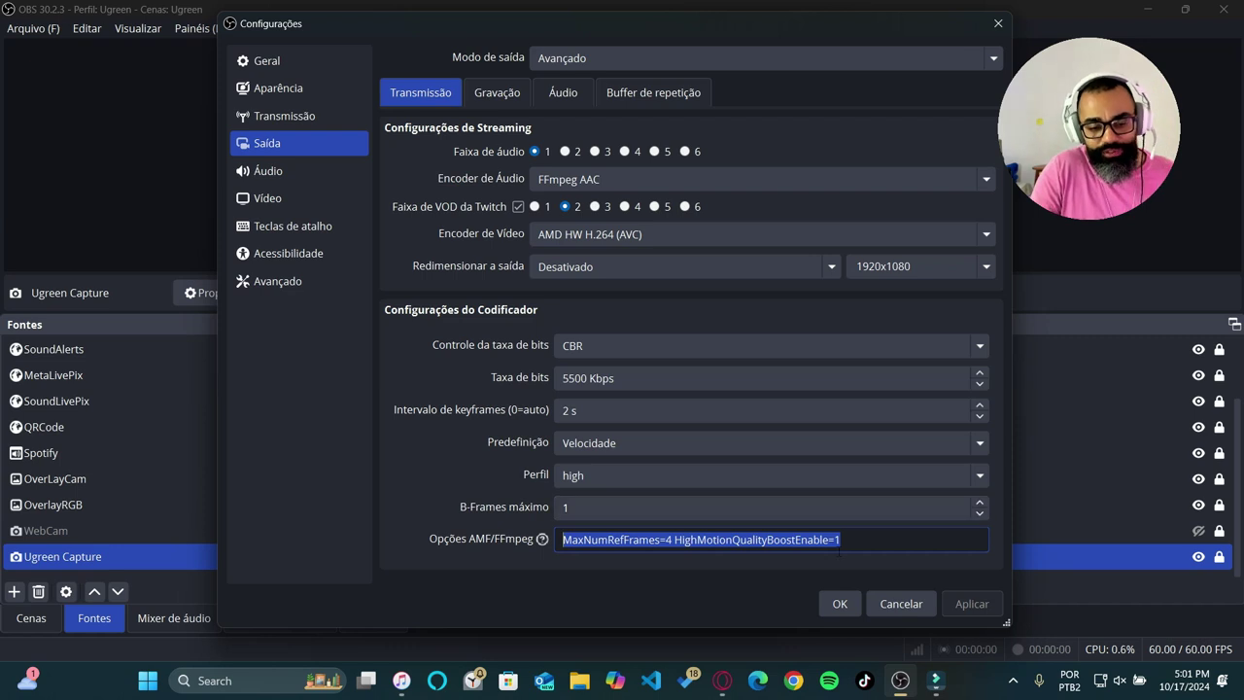
pyautogui.click(860, 542)
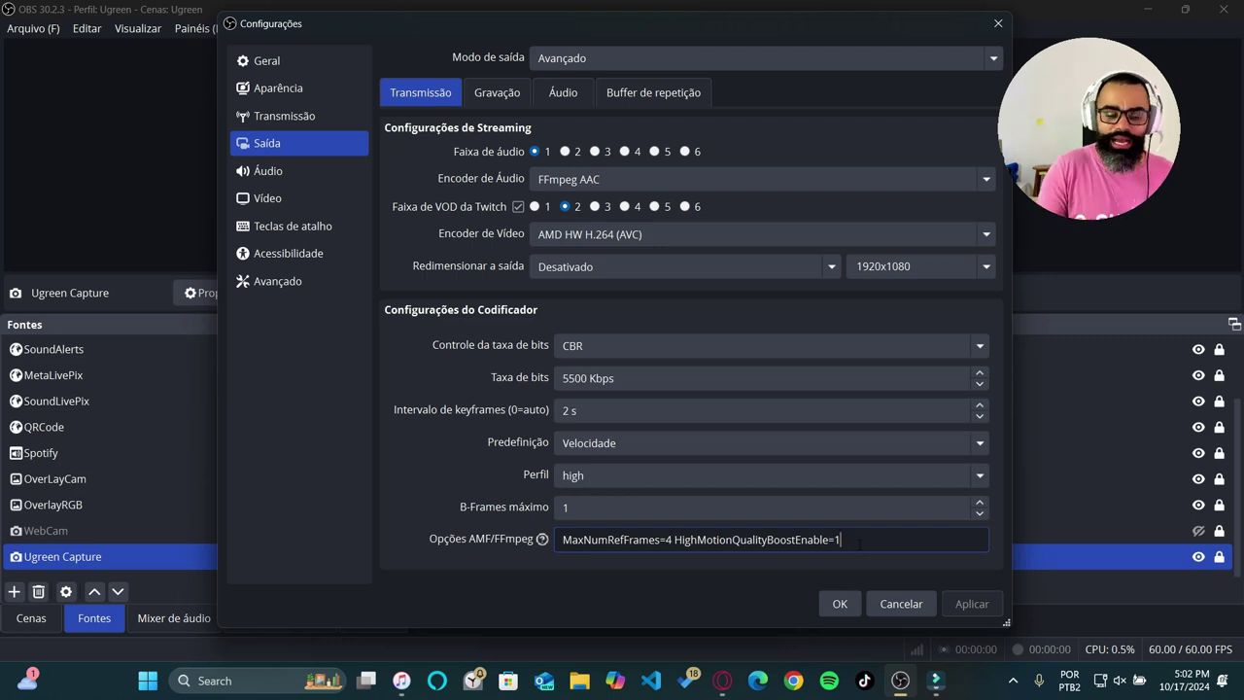
pyautogui.click(695, 588)
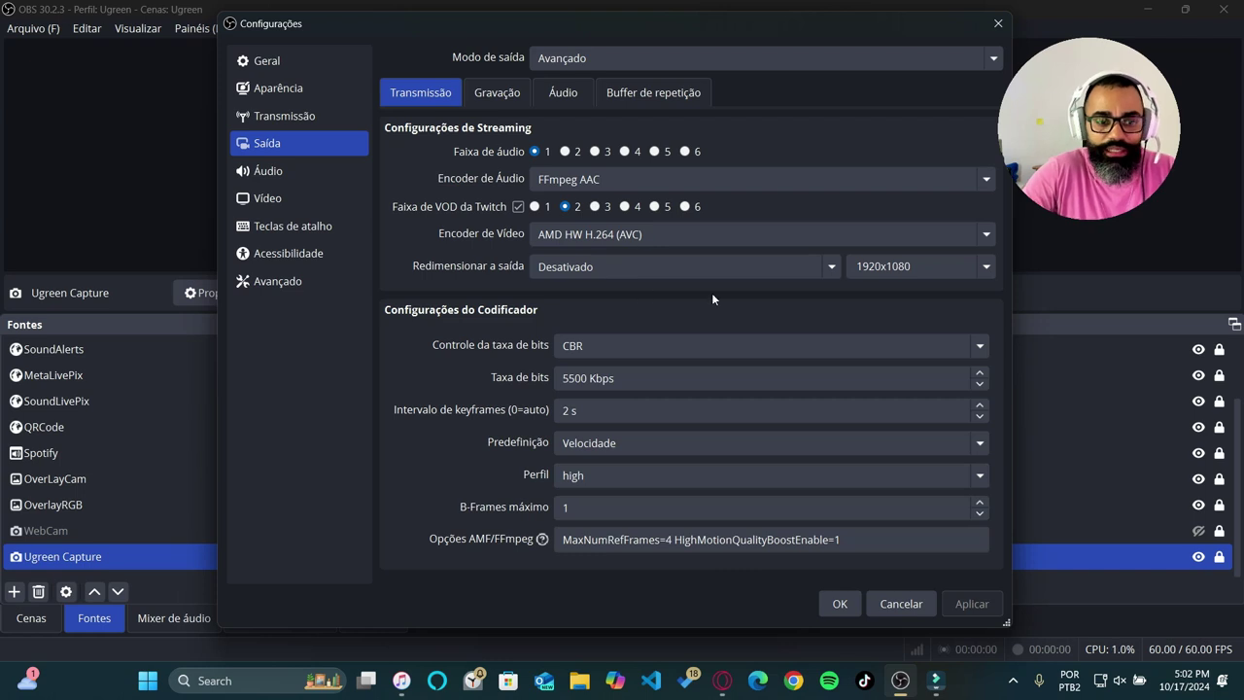
# Review the Áudio settings, from the sample rate and global audio devices down to the monitoring and push-to-mute options
pyautogui.click(297, 173)
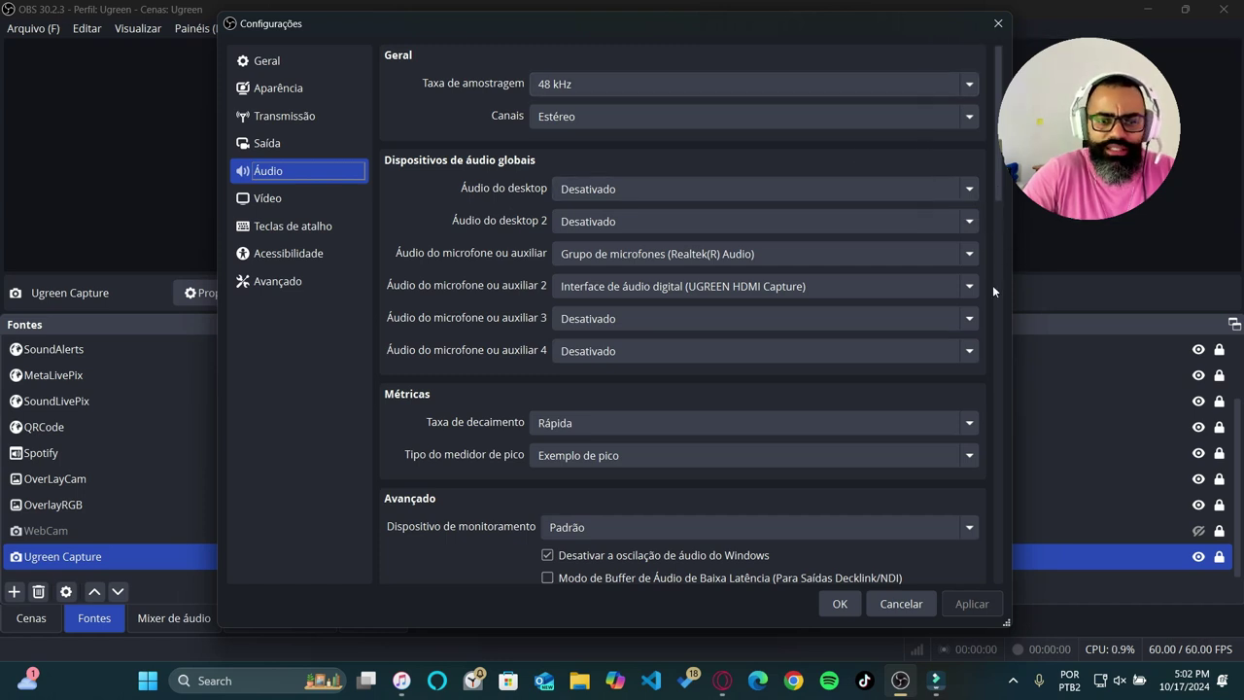
pyautogui.scroll(-2, 1001, 267)
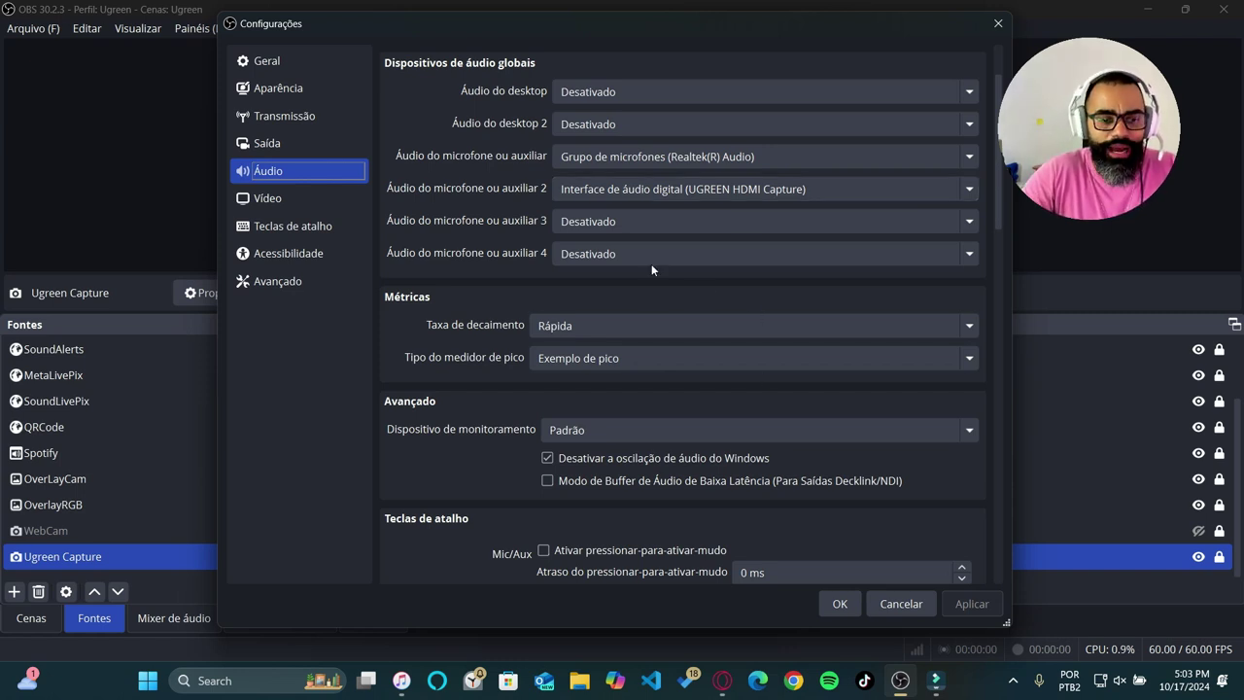
pyautogui.scroll(-2, 708, 453)
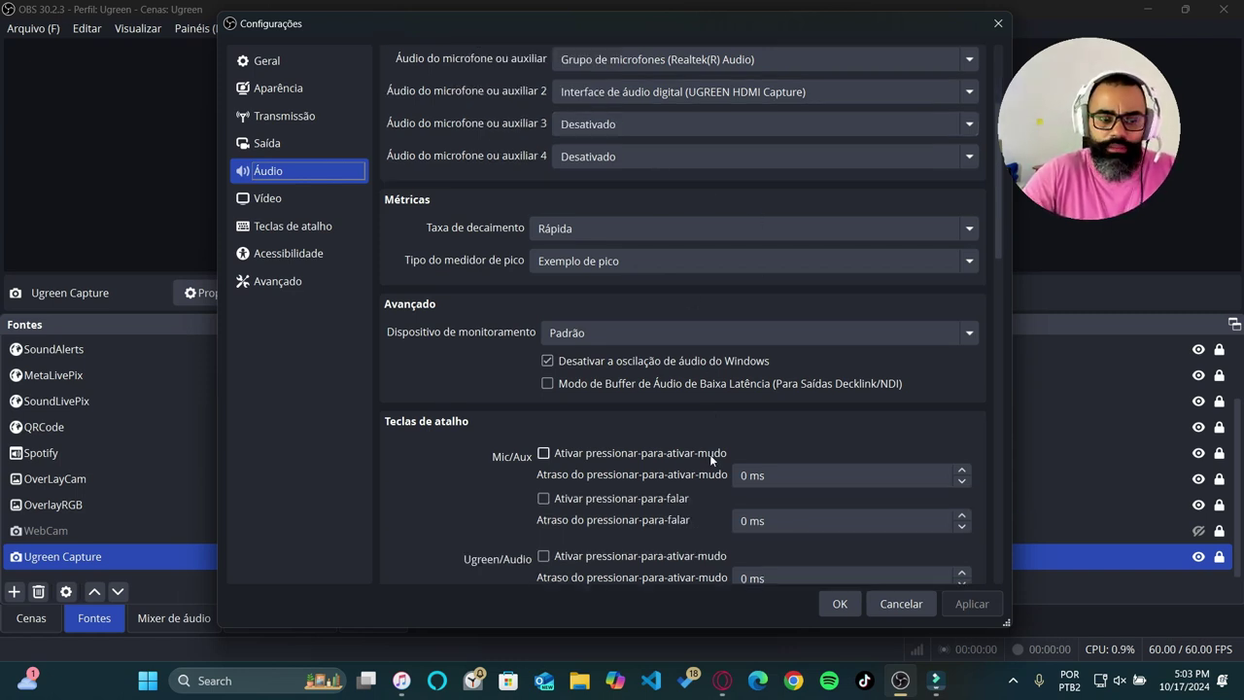
# Look up the base and output resolution choices in the Vídeo settings, and compare the page with the Saída settings
pyautogui.click(326, 204)
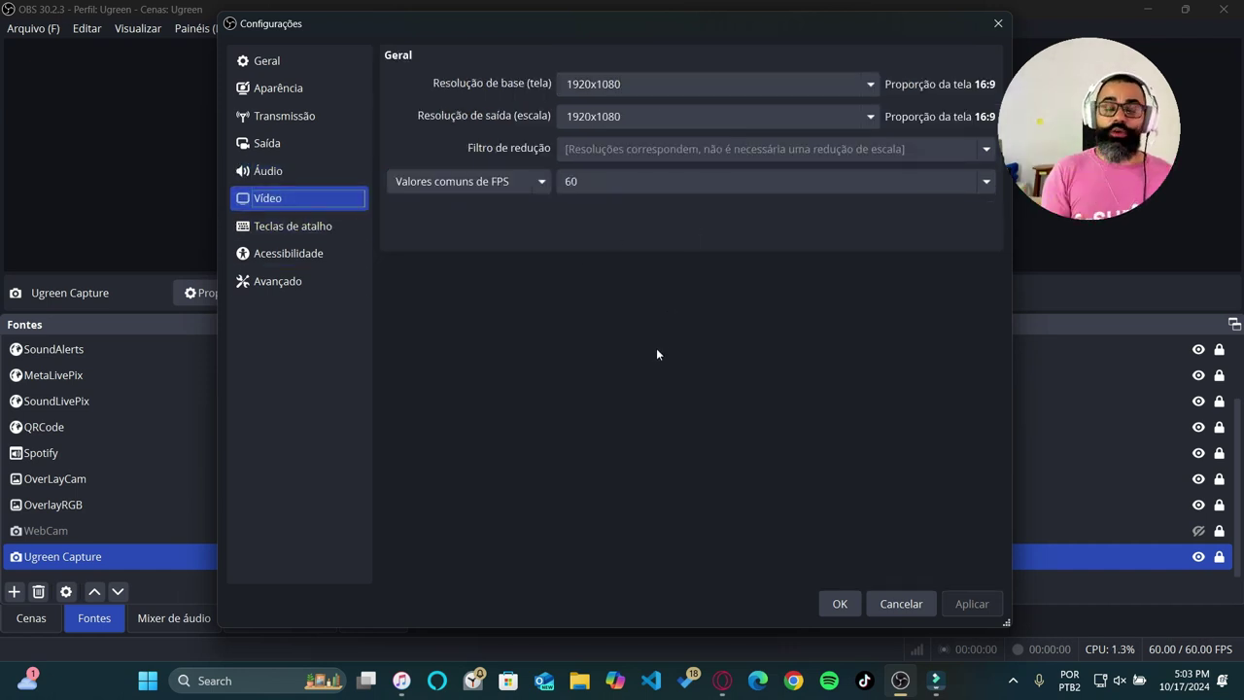
pyautogui.click(849, 85)
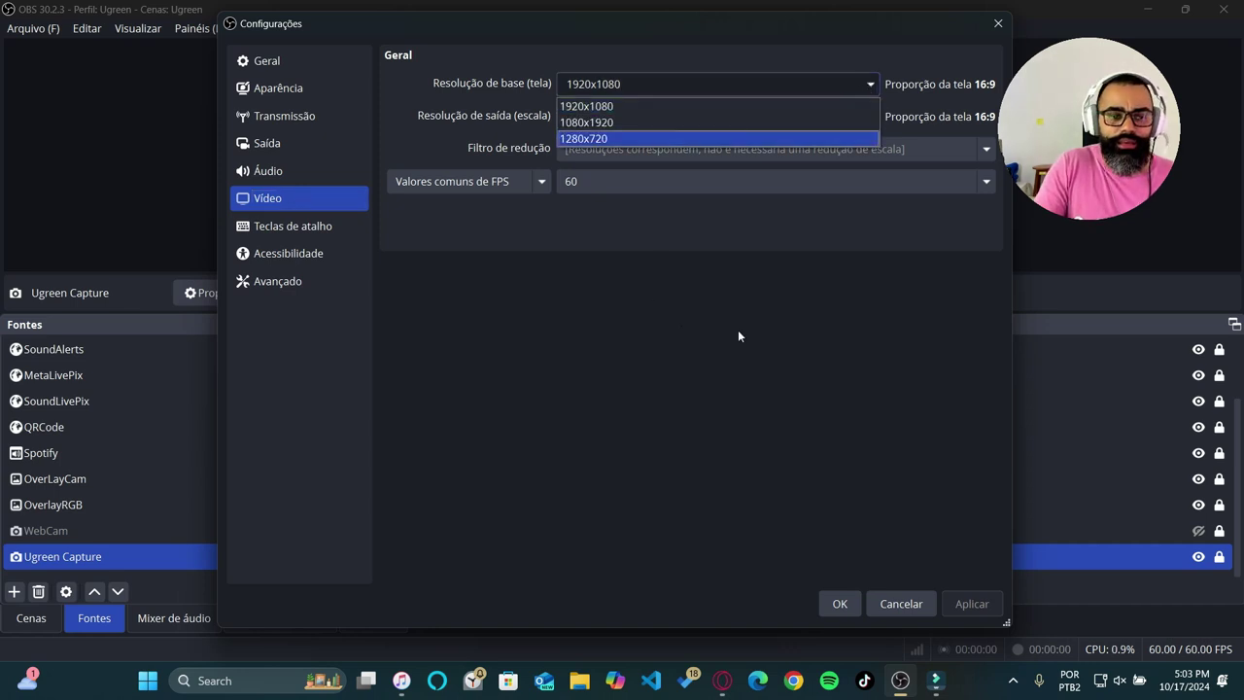
pyautogui.click(886, 24)
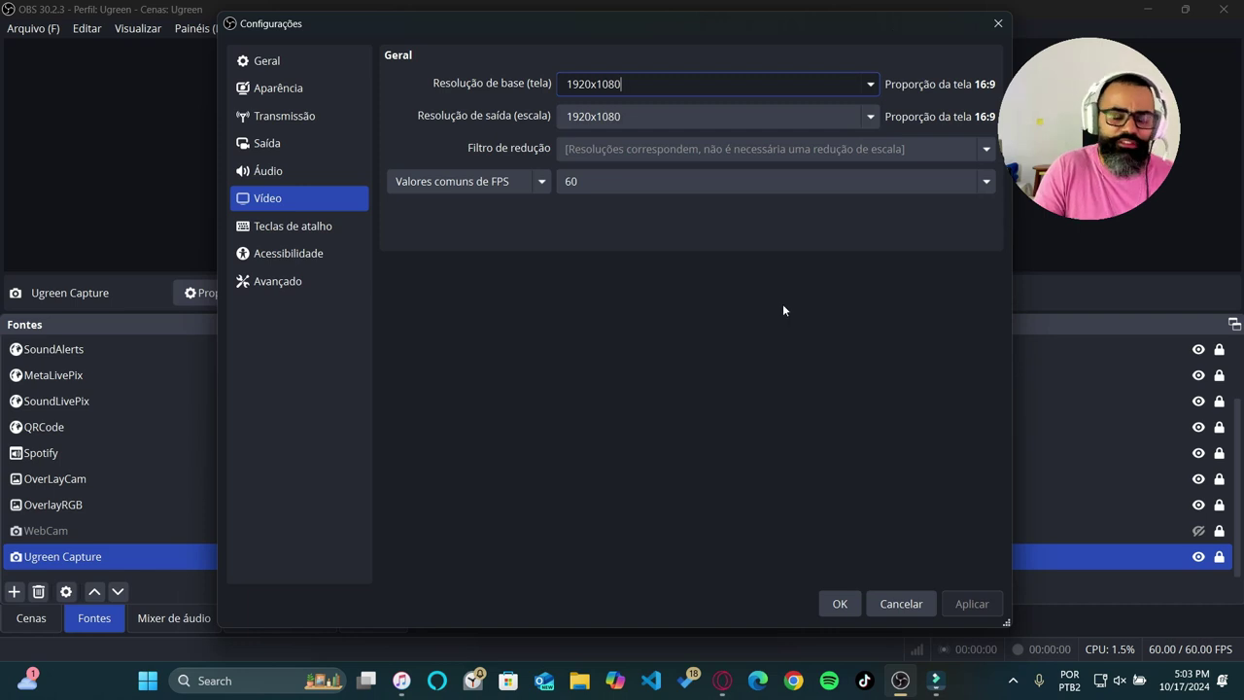
pyautogui.click(874, 119)
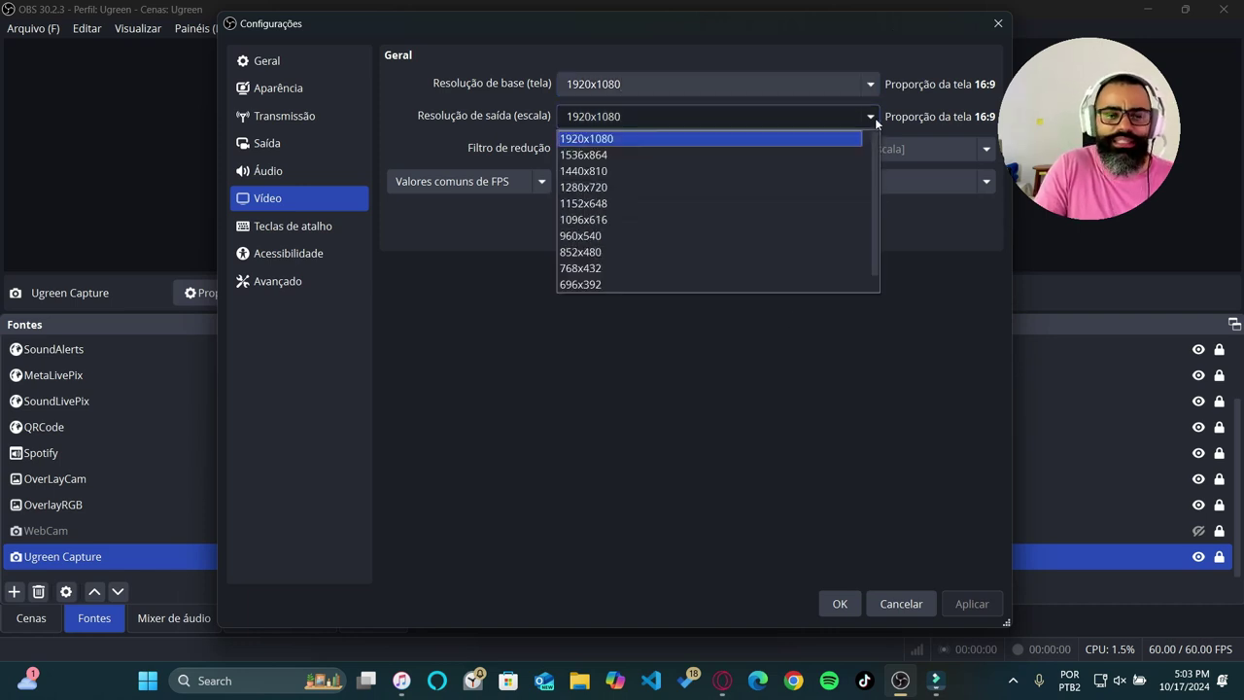
pyautogui.click(898, 425)
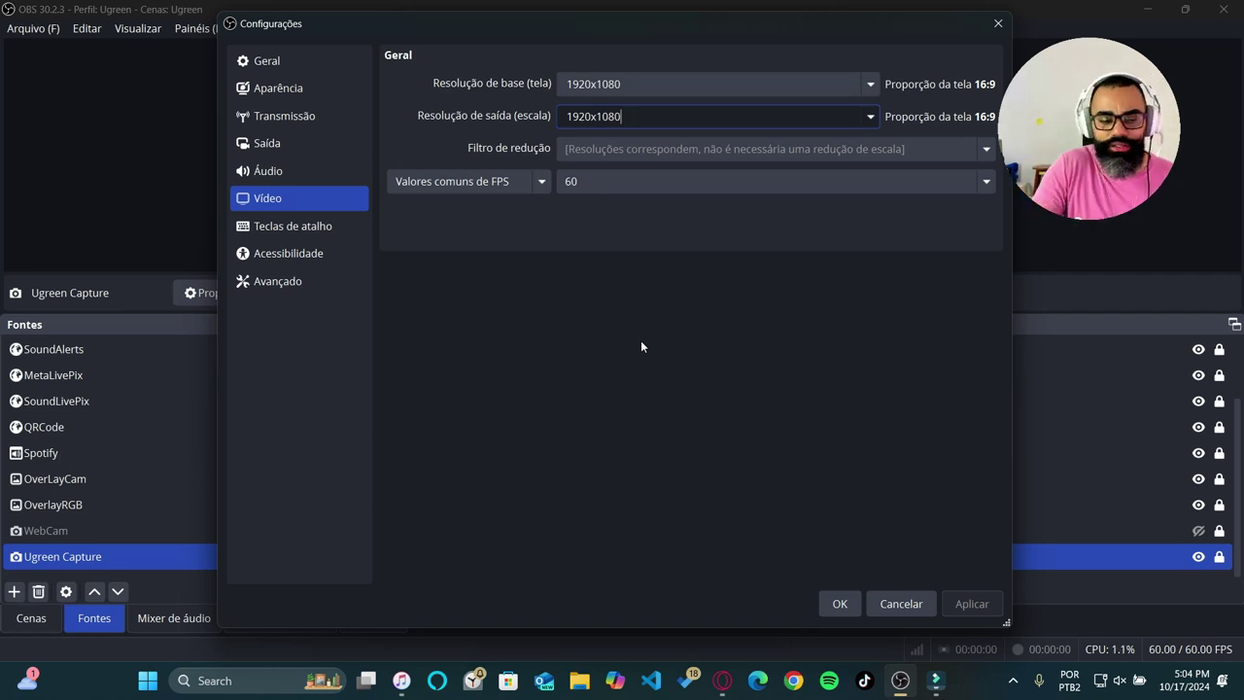
pyautogui.click(291, 116)
pyautogui.click(301, 143)
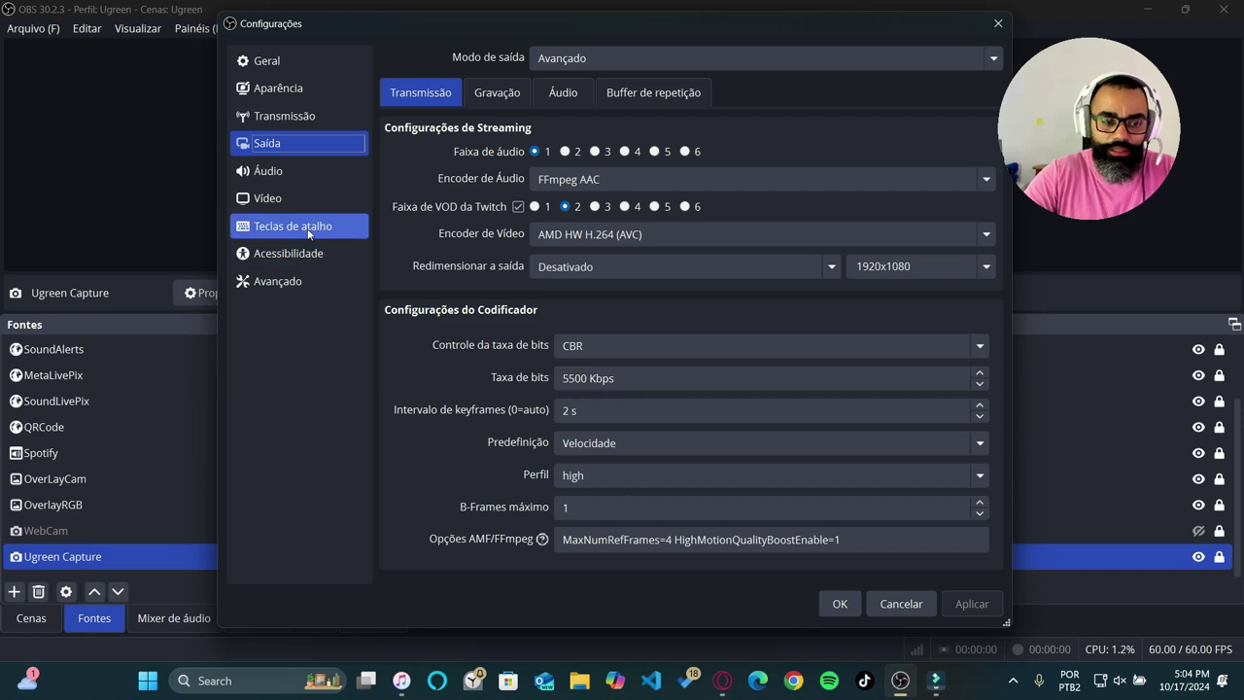
pyautogui.click(303, 200)
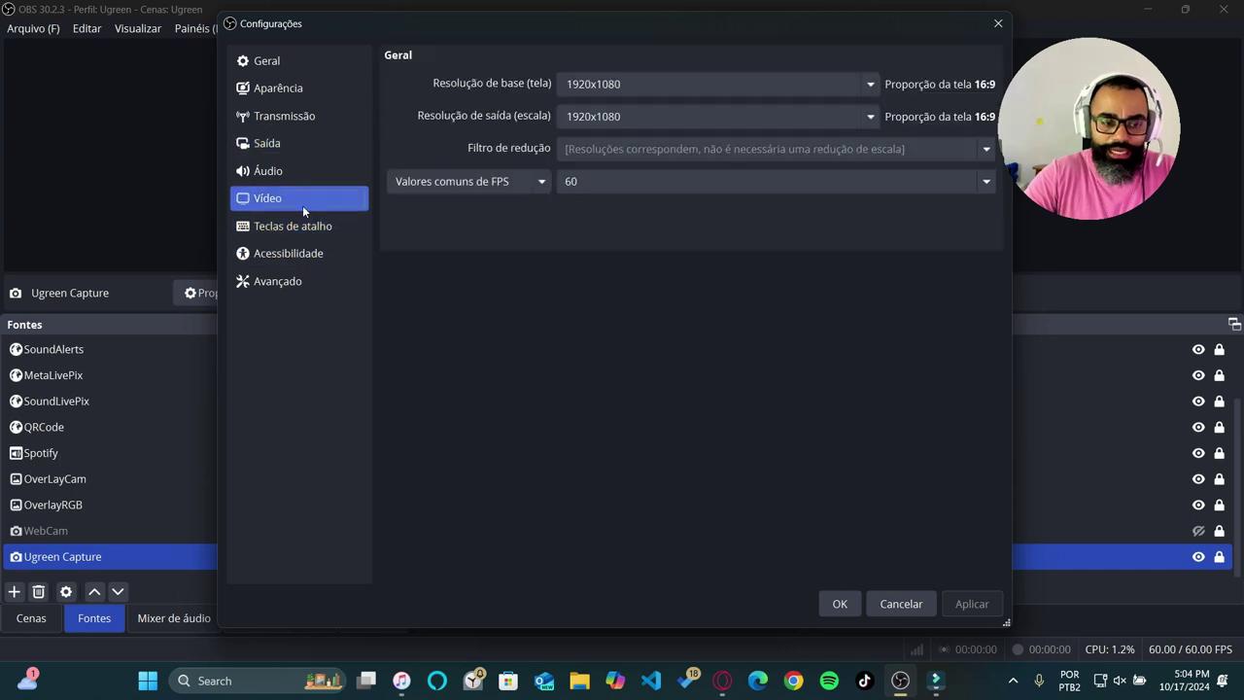
# Examine the Avançado settings and look up the choices for Prioridade do processo and Intervalo de cores
pyautogui.click(304, 284)
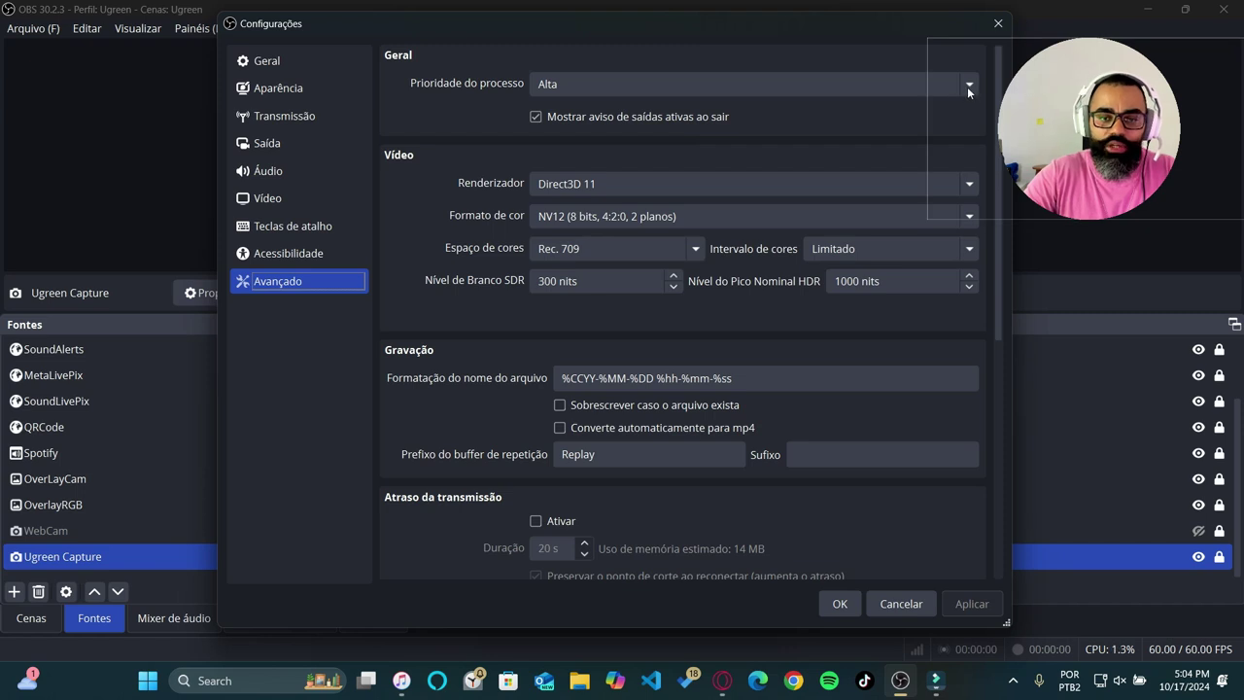
pyautogui.click(888, 90)
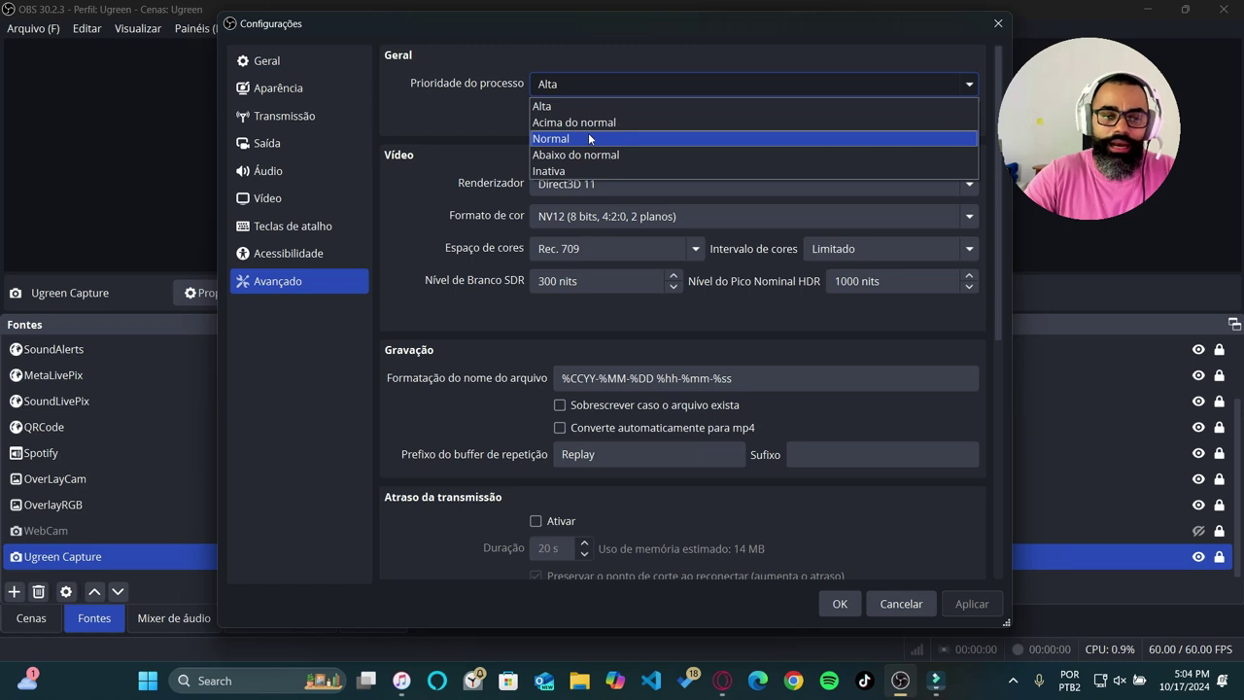
pyautogui.click(623, 31)
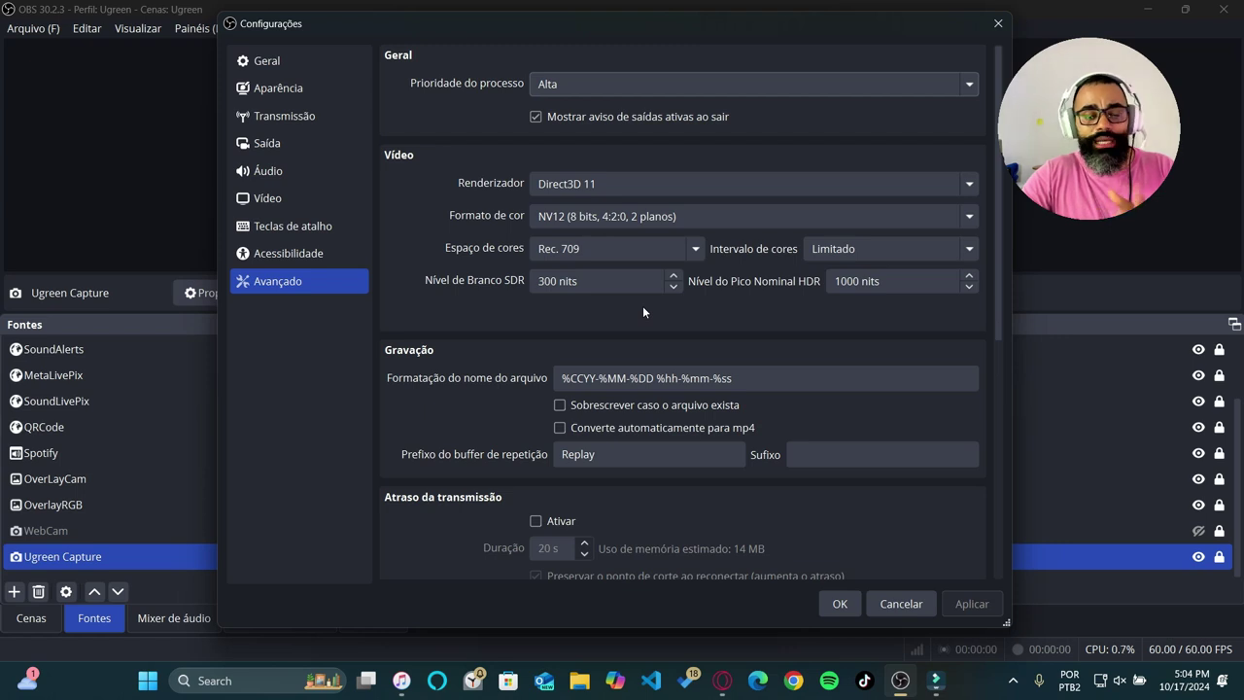
pyautogui.click(855, 250)
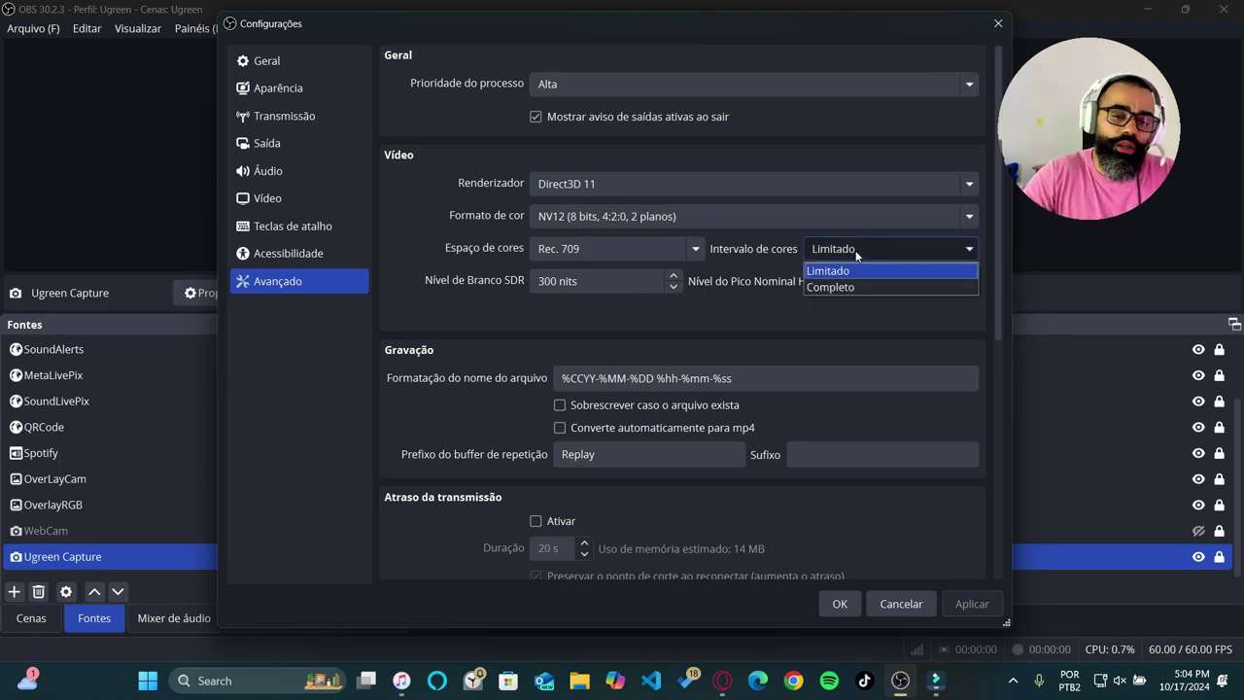
pyautogui.click(880, 328)
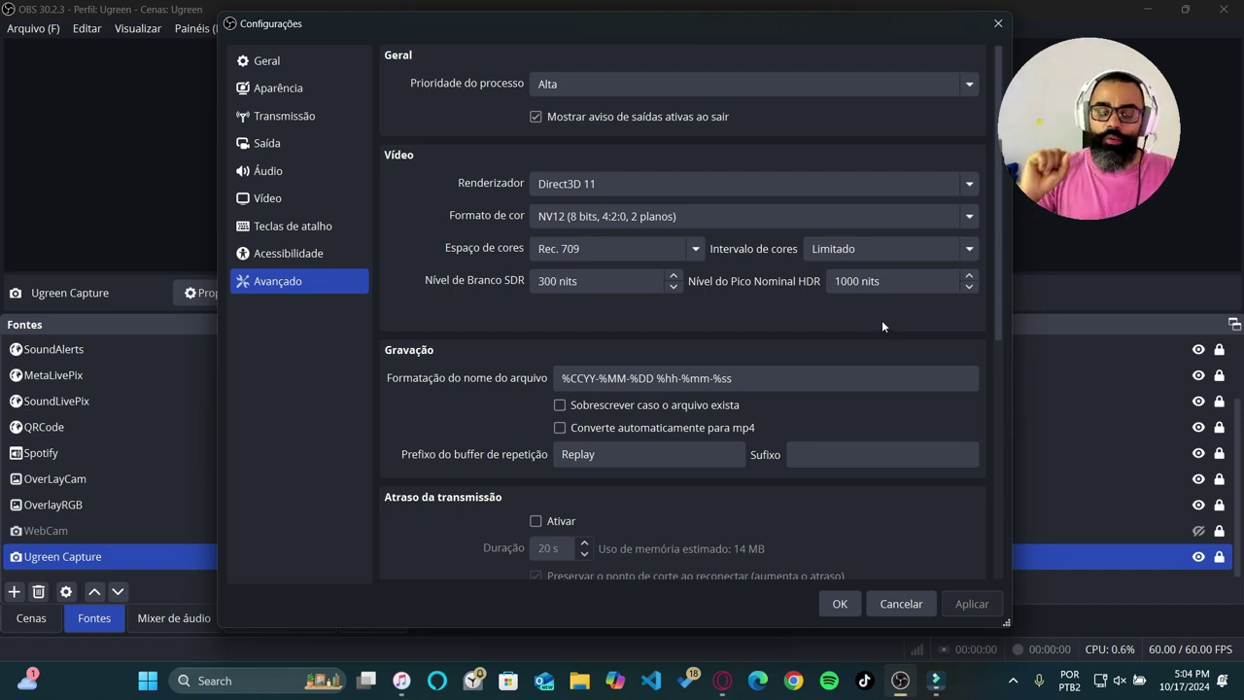
# Review the remaining Avançado options, from Atraso da transmissão to Teclas de atalho, and close the settings
pyautogui.moveTo(997, 290); pyautogui.dragTo(1014, 510)
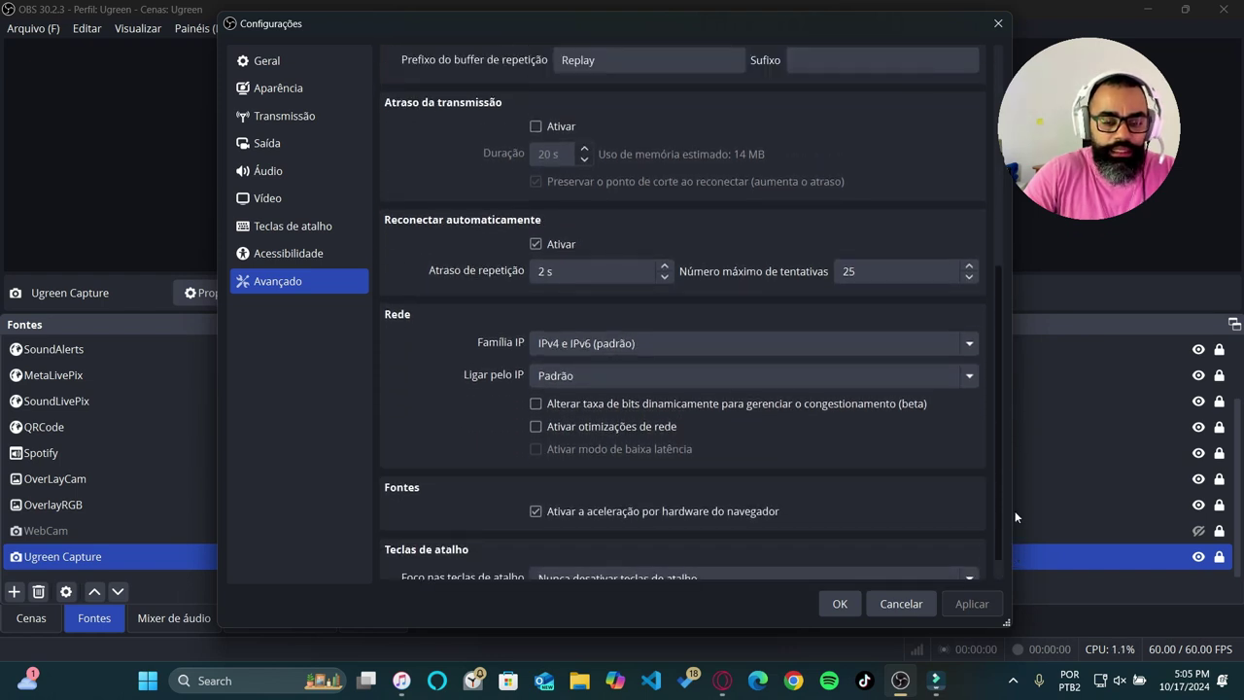
pyautogui.moveTo(1015, 510); pyautogui.dragTo(1013, 537)
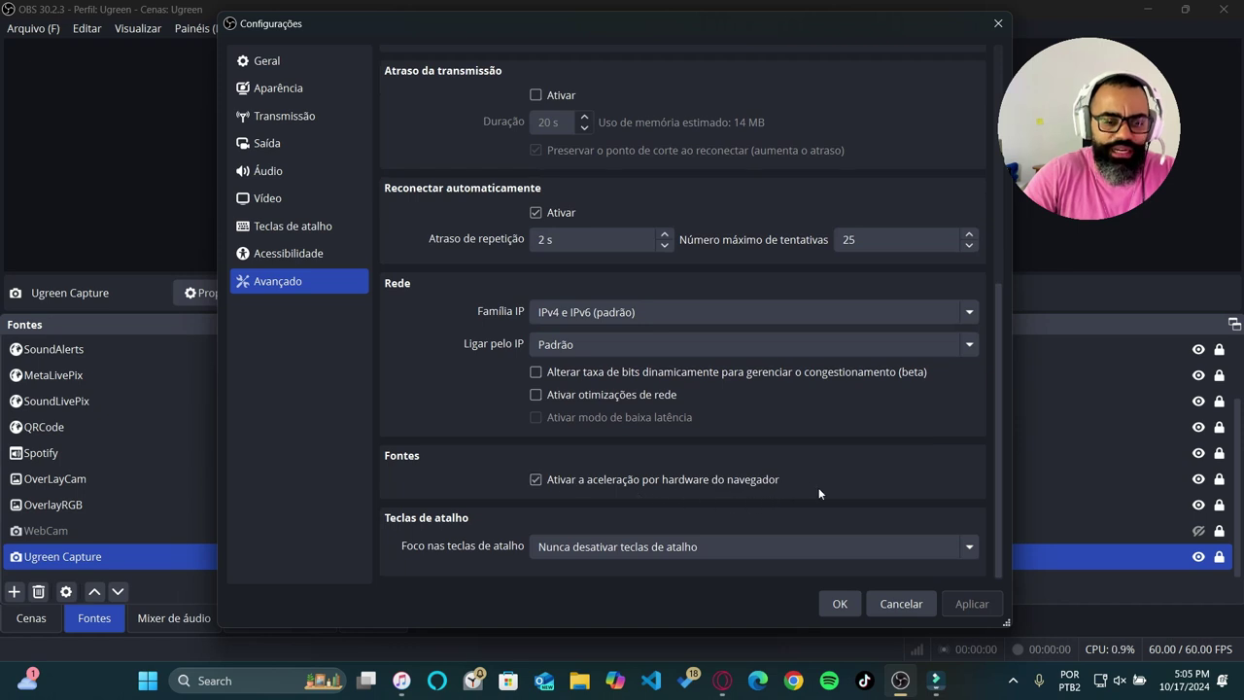
pyautogui.moveTo(998, 446); pyautogui.dragTo(976, 479)
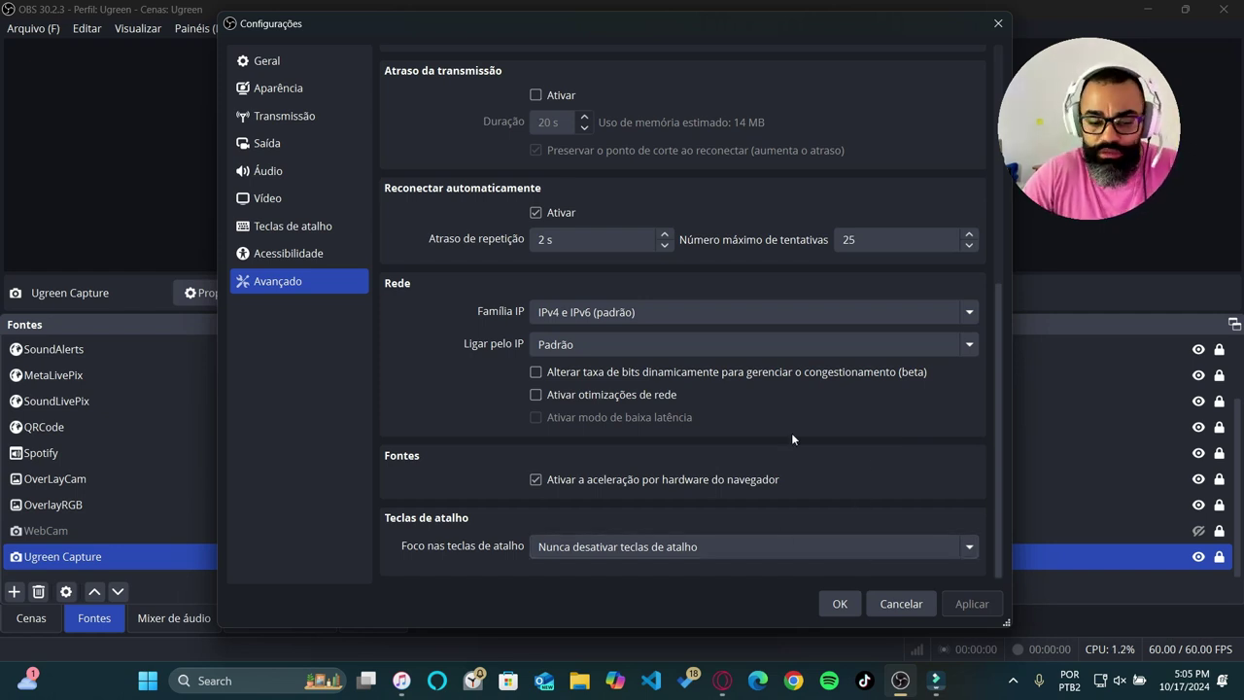
pyautogui.click(996, 24)
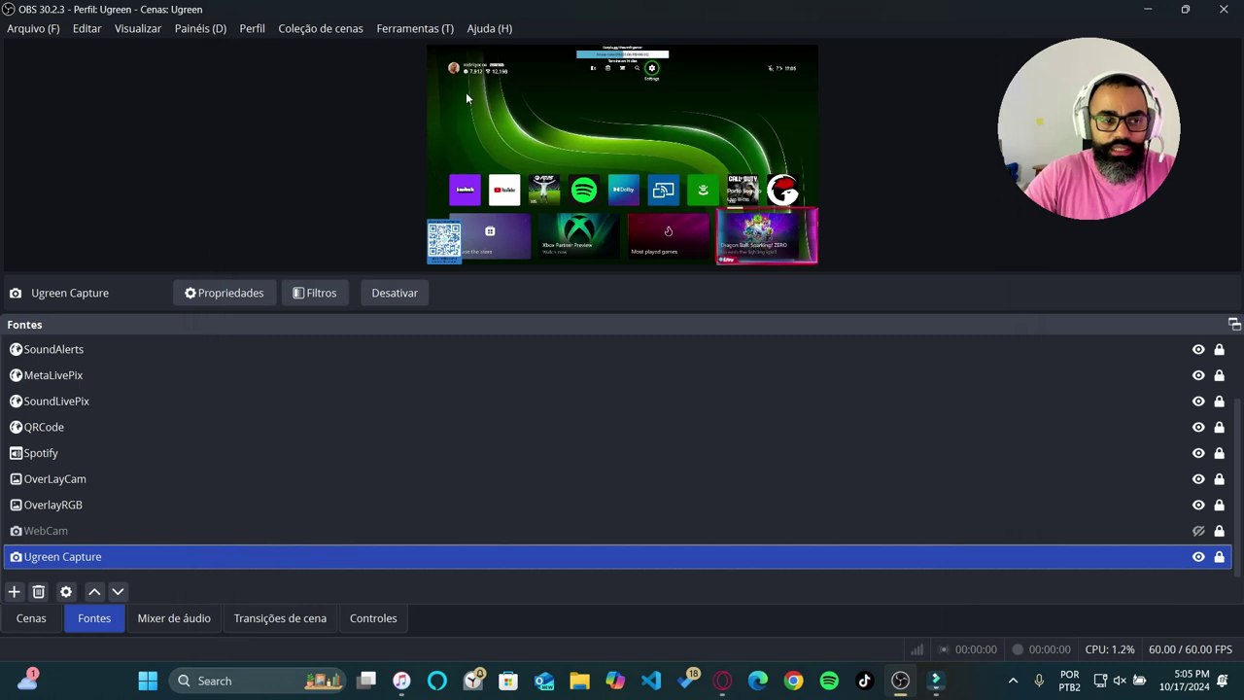
# Show the audio mixer, check the preview in full screen on DISPLAY1 (1920x1080), and close the full-screen projection
pyautogui.click(177, 619)
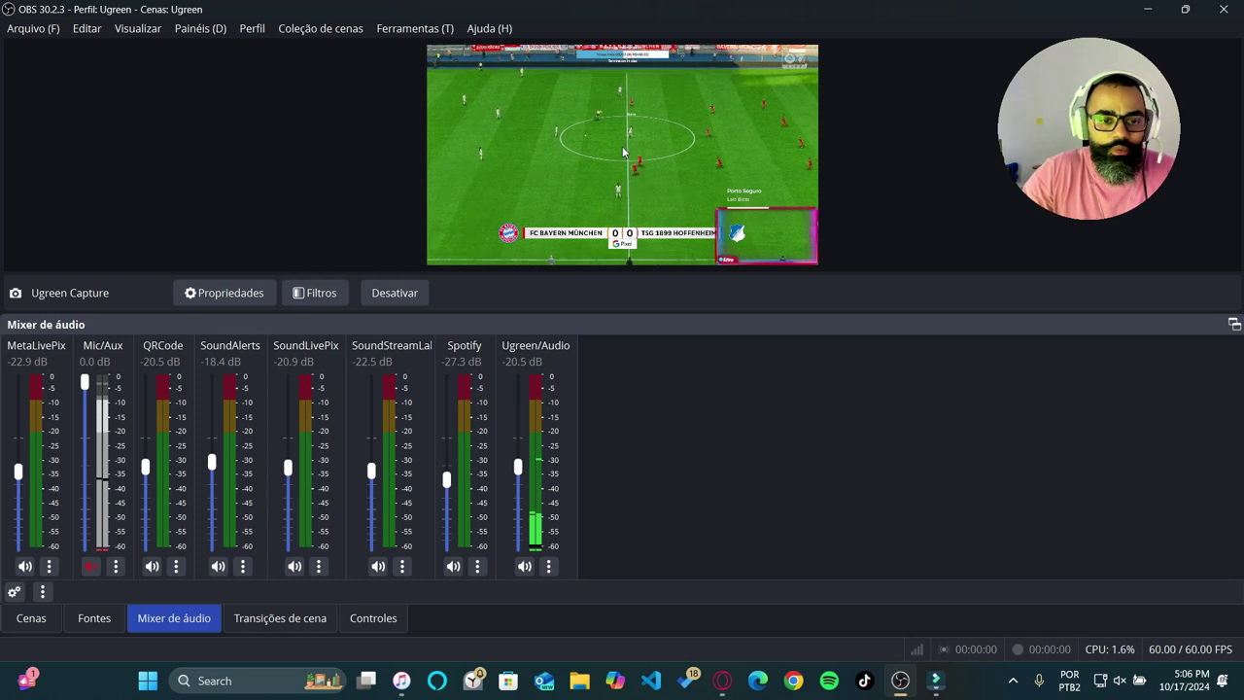
pyautogui.rightClick(622, 145)
pyautogui.moveTo(788, 94)
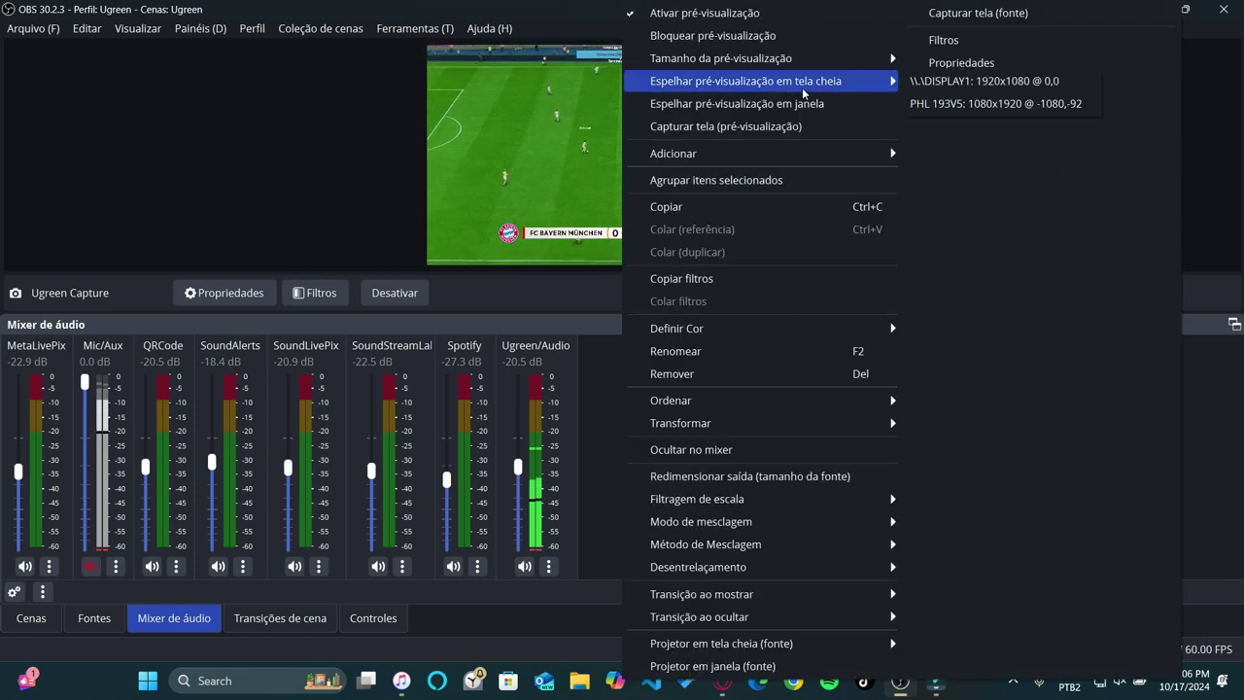
pyautogui.click(914, 86)
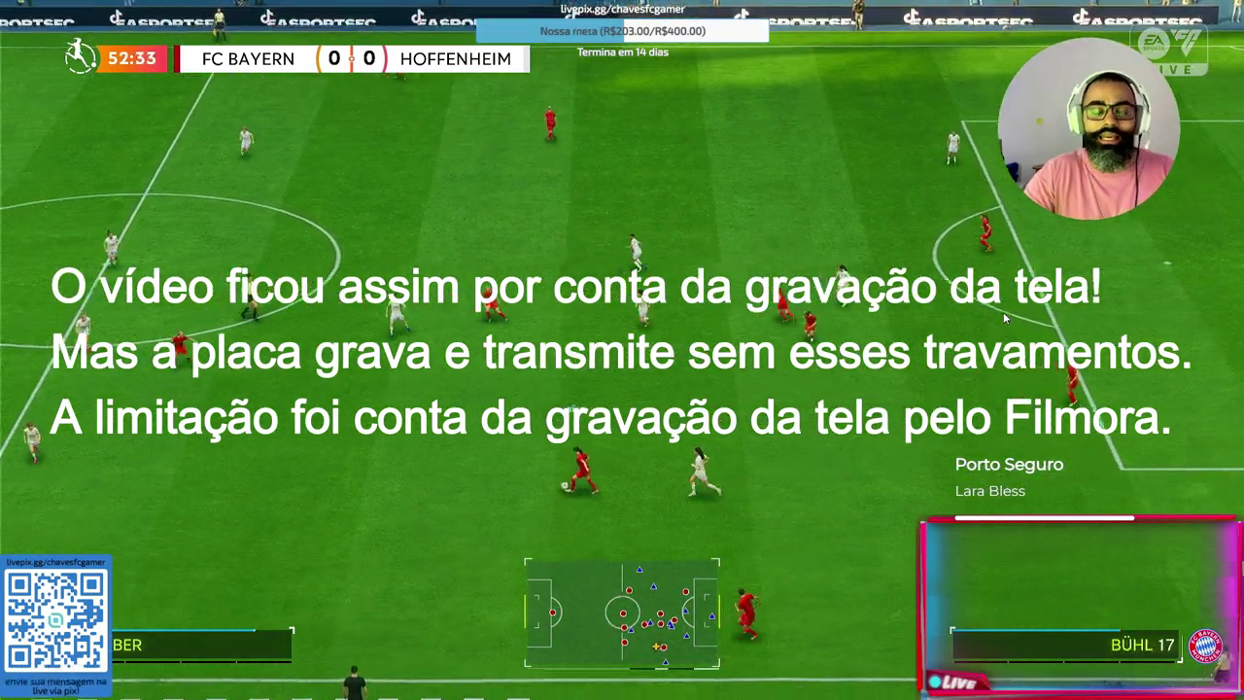
pyautogui.press('Escape')
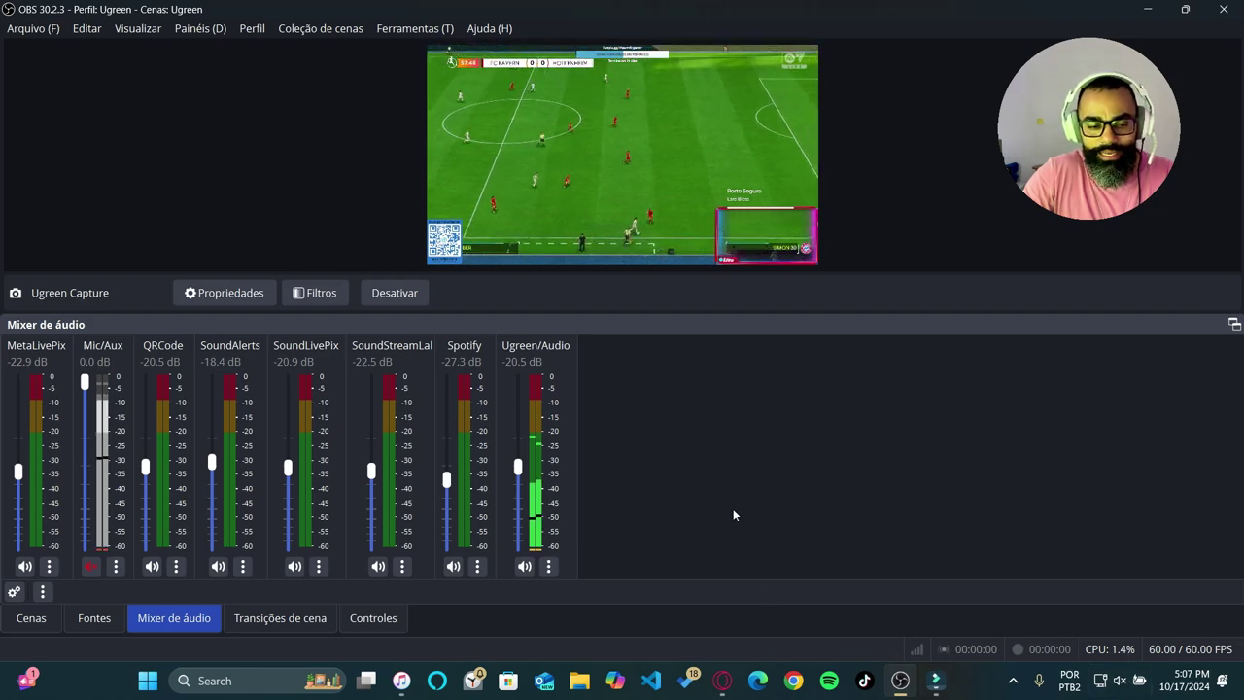
pyautogui.moveTo(939, 688)
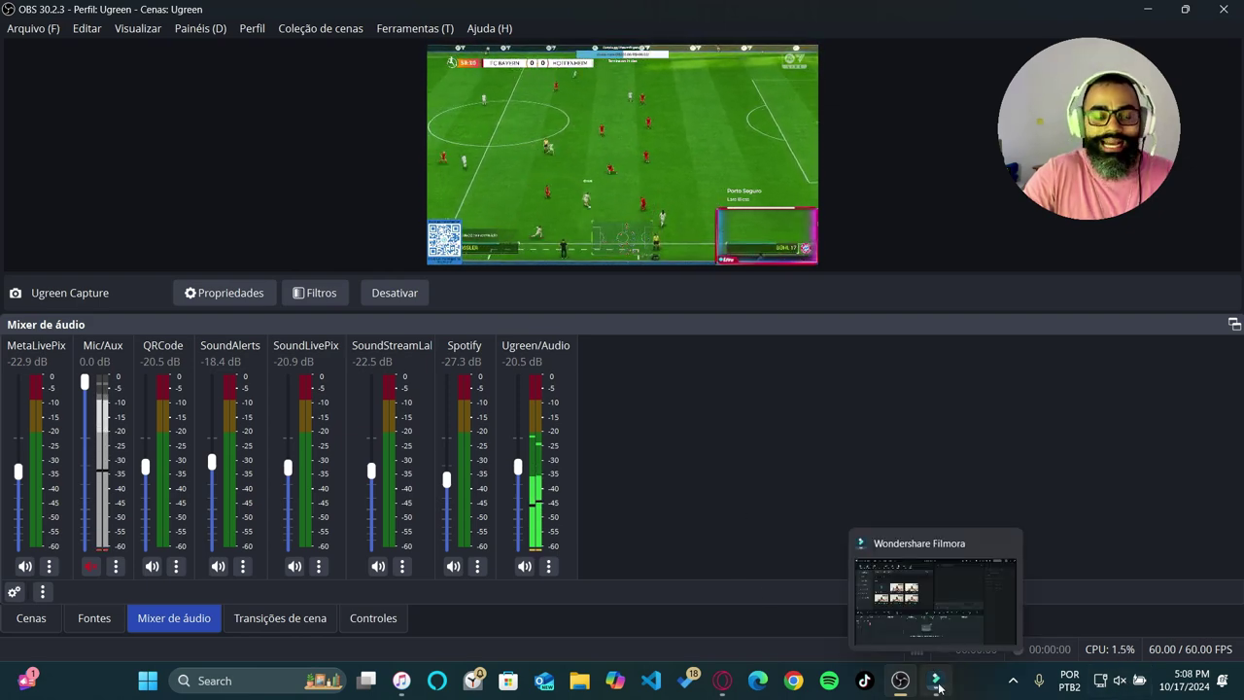